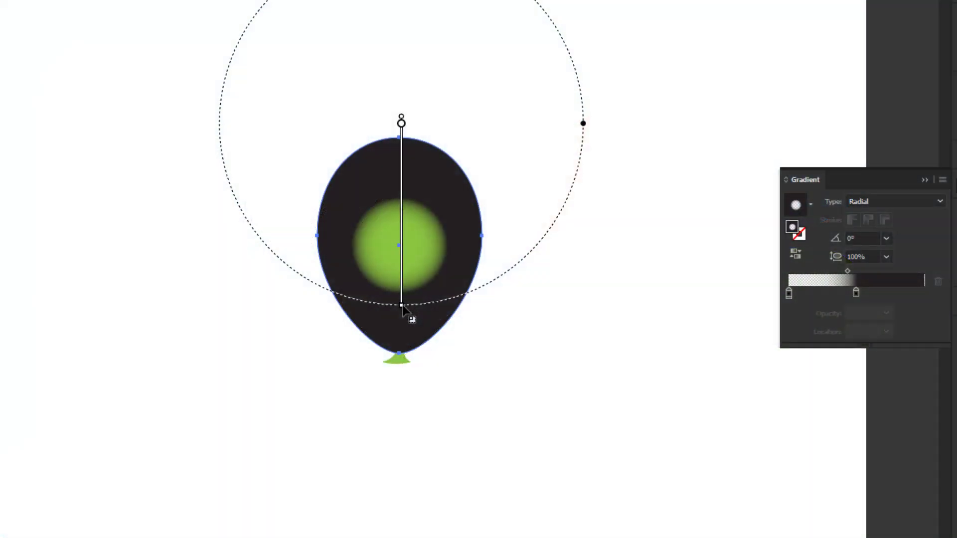
Step: Reposition and squash the balloon's radial highlights, then paste another highlight copy and shift it lower right
drag(407, 319, 403, 212)
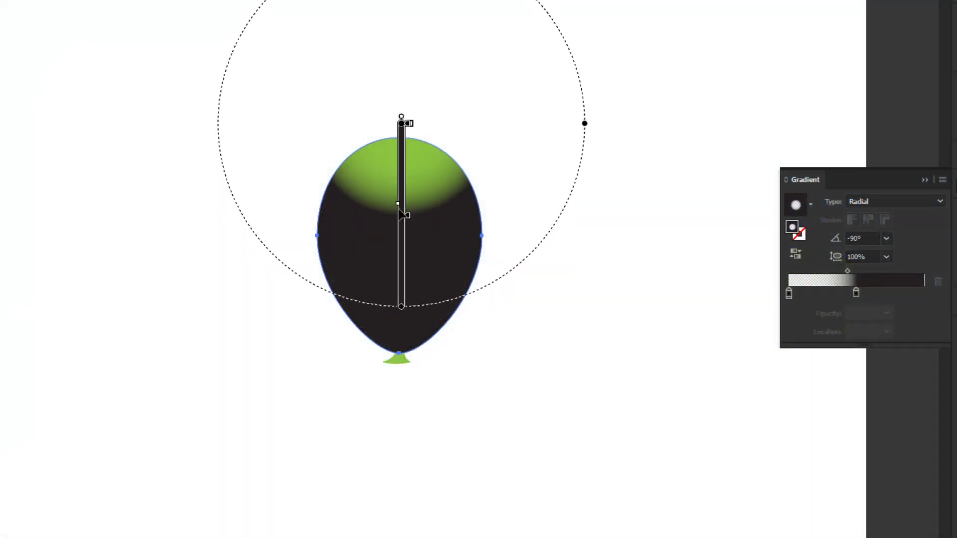
drag(401, 122, 396, 247)
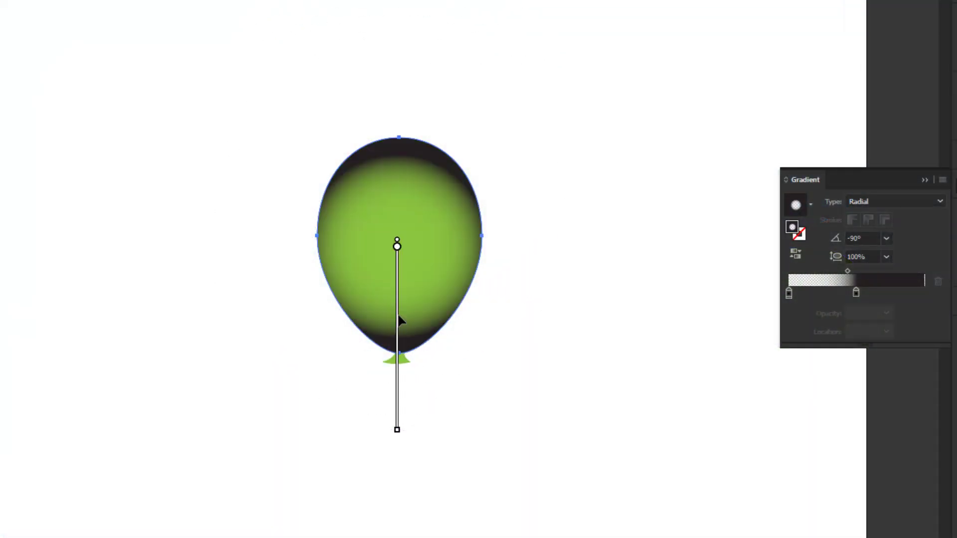
mouse_move(581, 248)
mouse_down()
mouse_move(540, 245)
mouse_move(550, 246)
mouse_up()
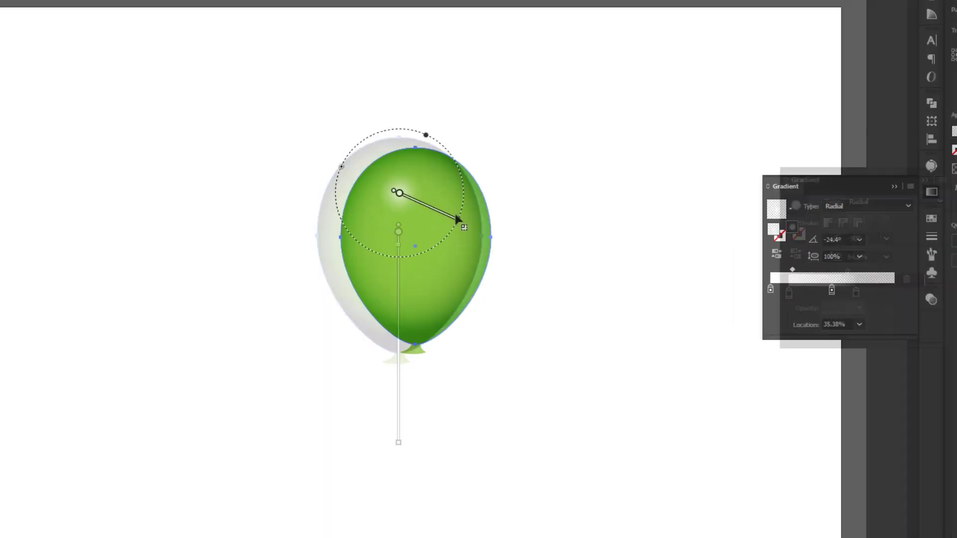
drag(368, 233, 406, 245)
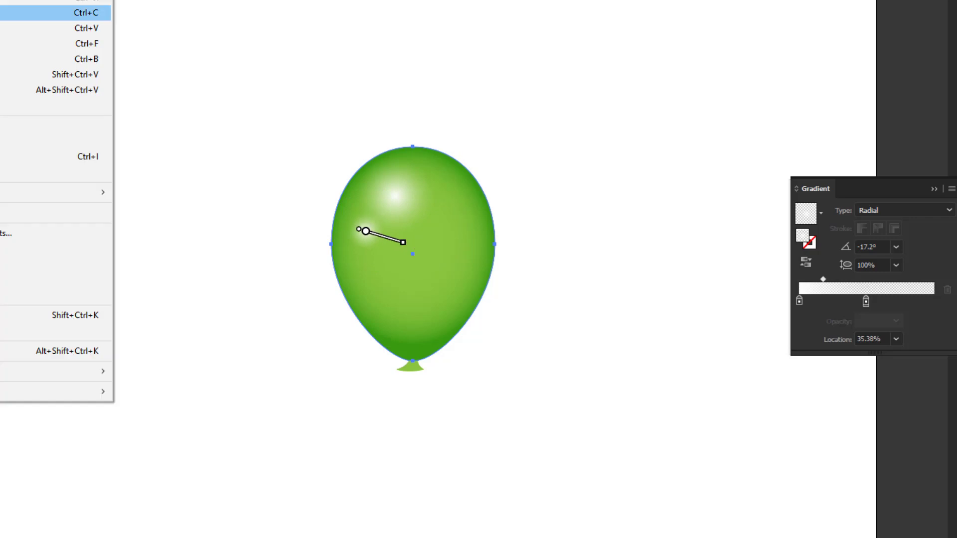
click(55, 43)
drag(452, 296, 409, 268)
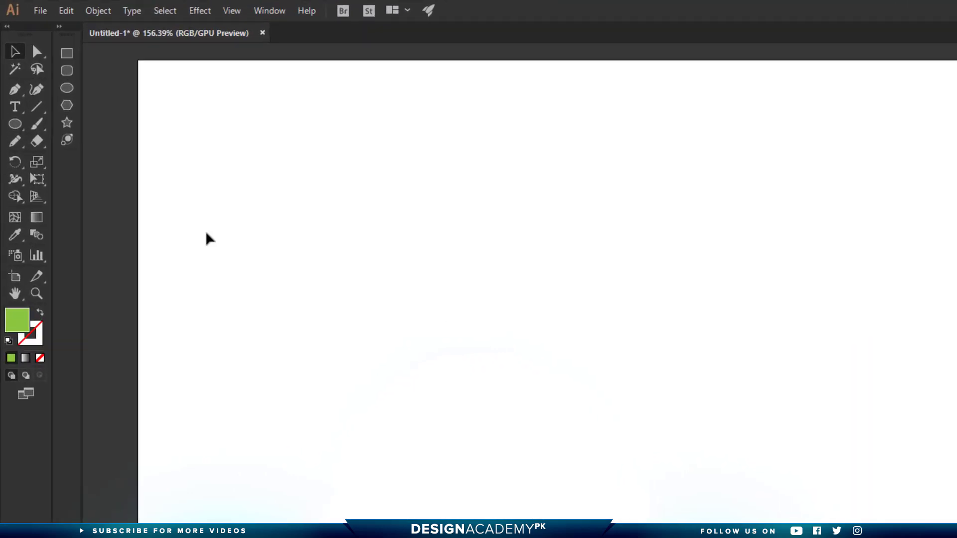
Step: Draw a tall ellipse with a green fill on the artboard as the balloon body
click(15, 140)
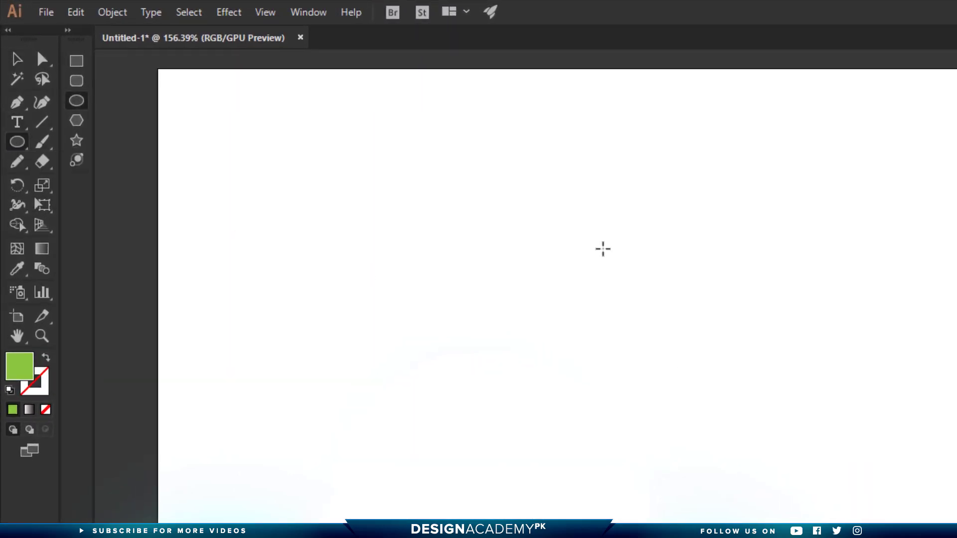
mouse_move(603, 248)
mouse_down()
mouse_move(761, 481)
mouse_move(794, 498)
mouse_up()
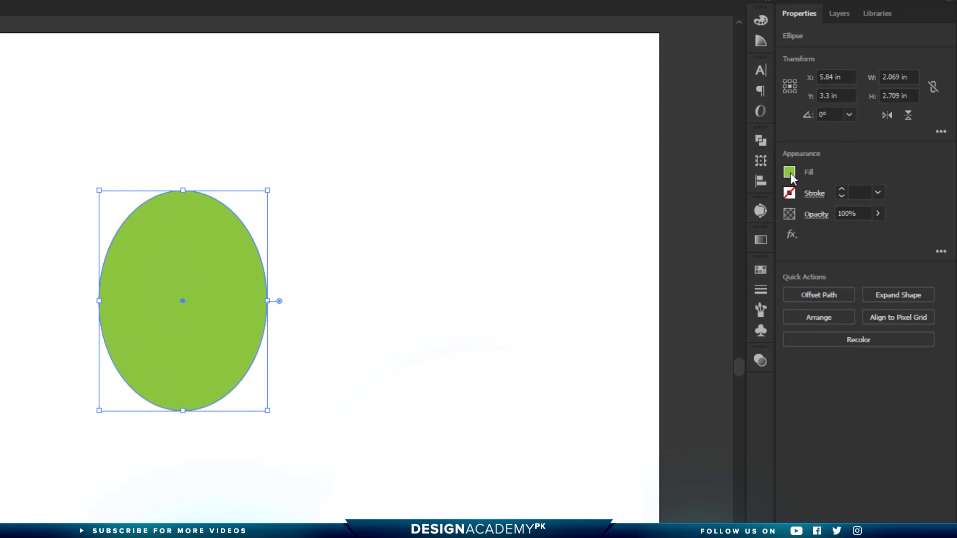
click(789, 172)
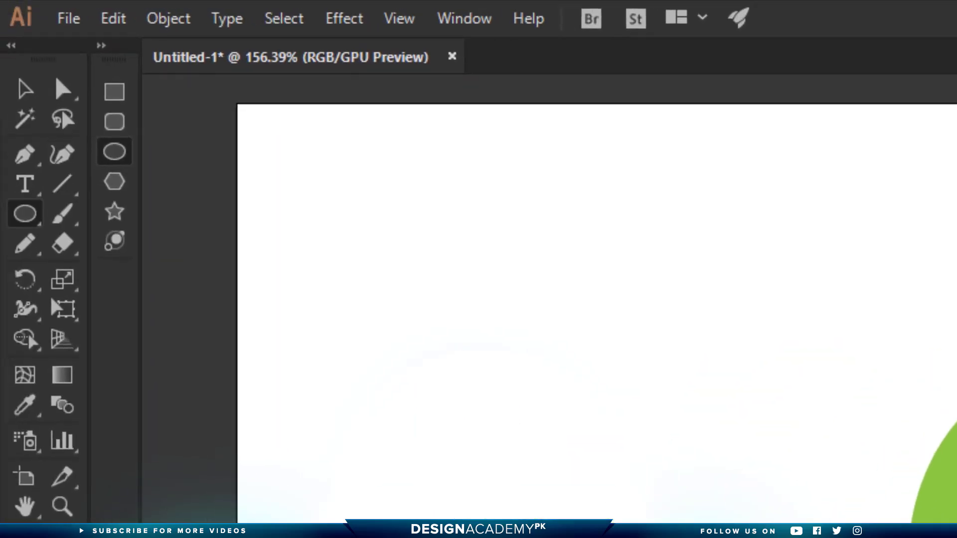
Step: Pull the bottom anchor's handles inward to a point and slightly raise the side anchors
click(63, 92)
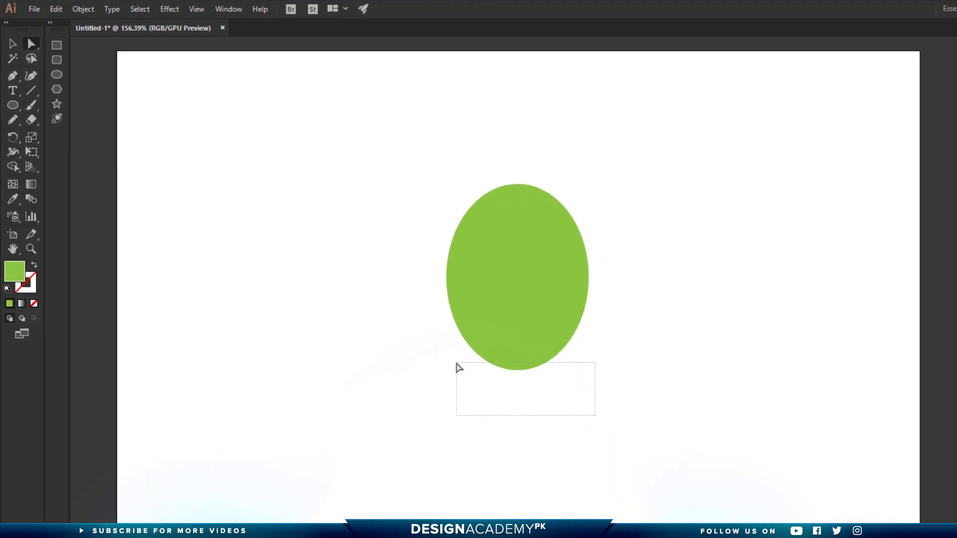
drag(479, 372, 455, 367)
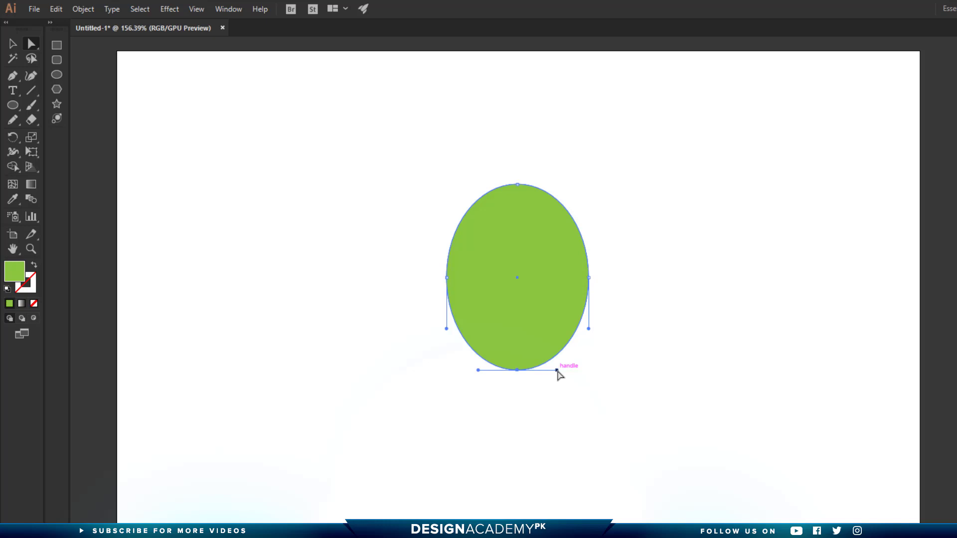
drag(557, 372, 541, 378)
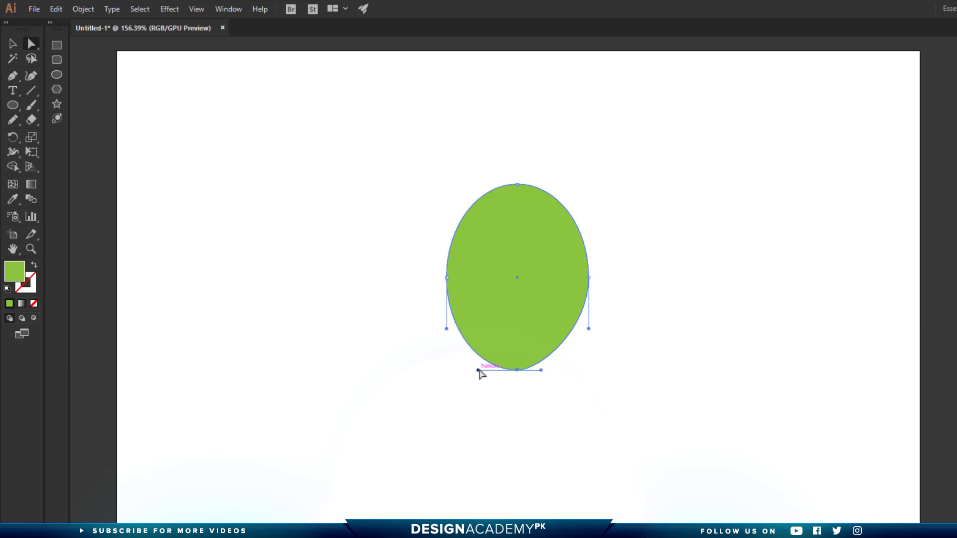
drag(479, 372, 495, 371)
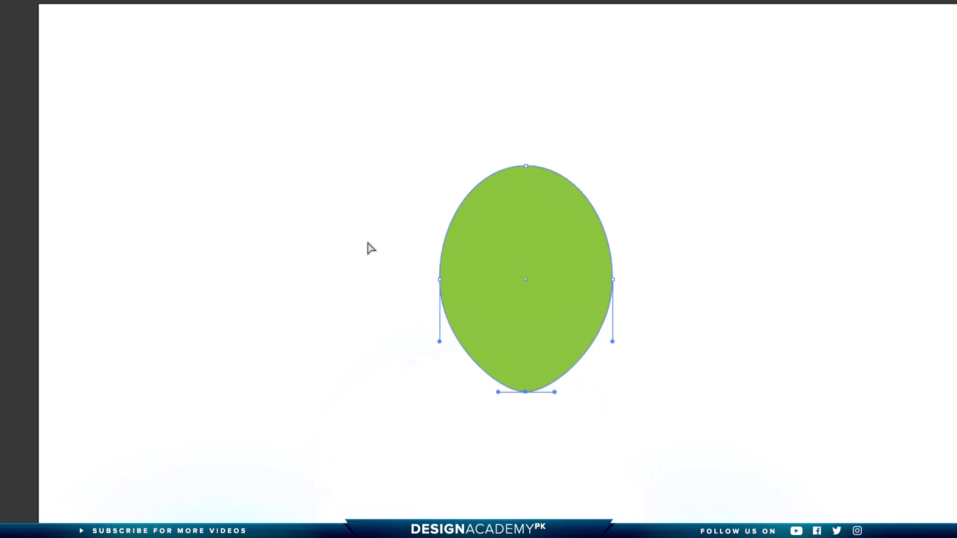
drag(386, 248, 710, 332)
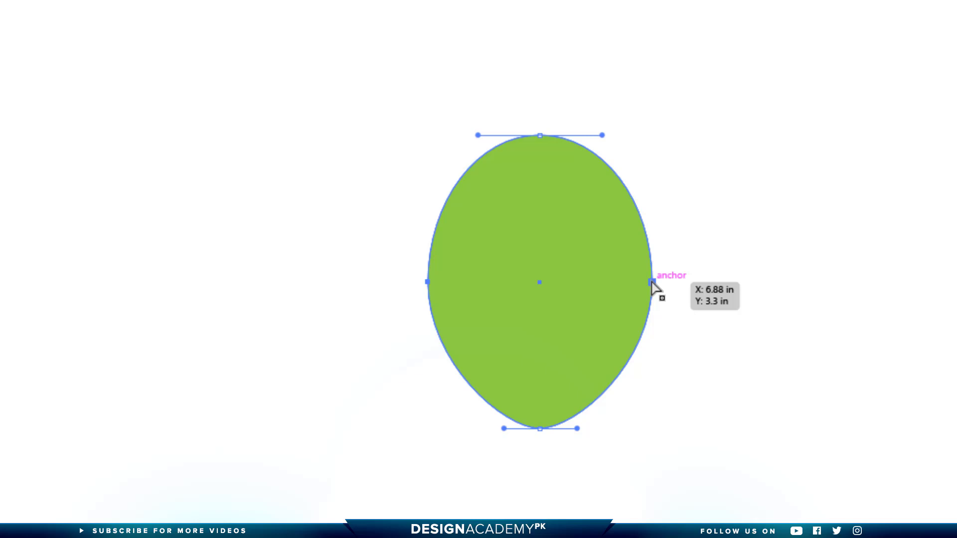
drag(651, 282, 652, 263)
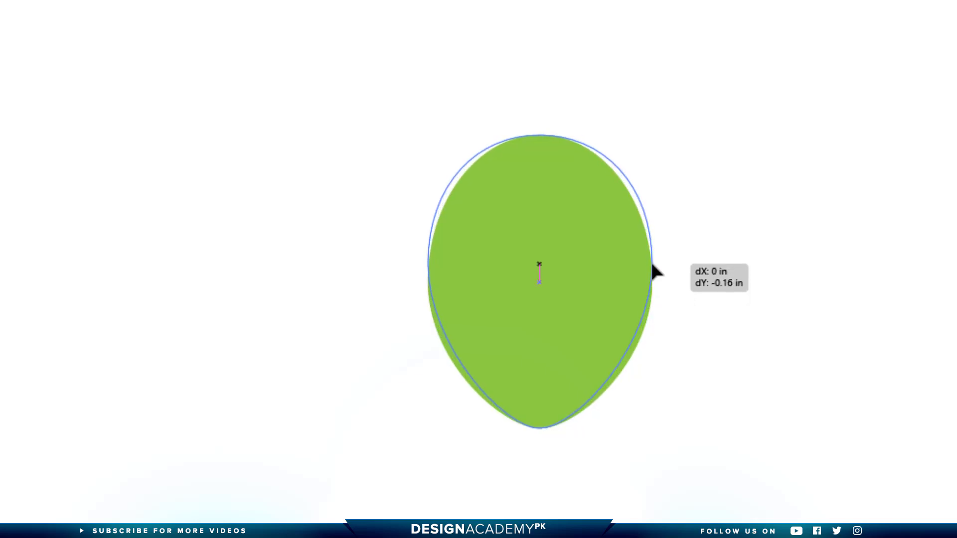
drag(652, 263, 651, 268)
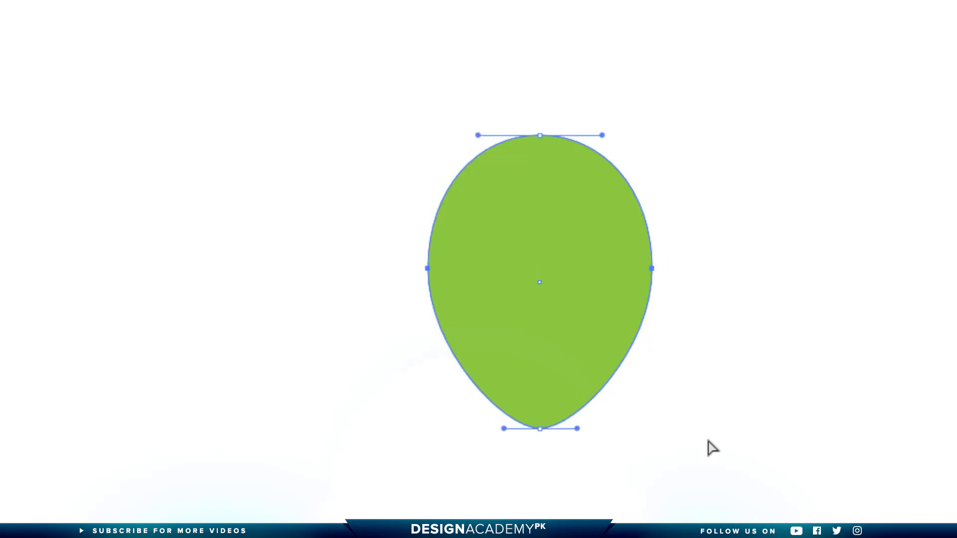
Step: Draw a closed flared knot shape with a flat top and curved base below the balloon using the Pen tool
key(v)
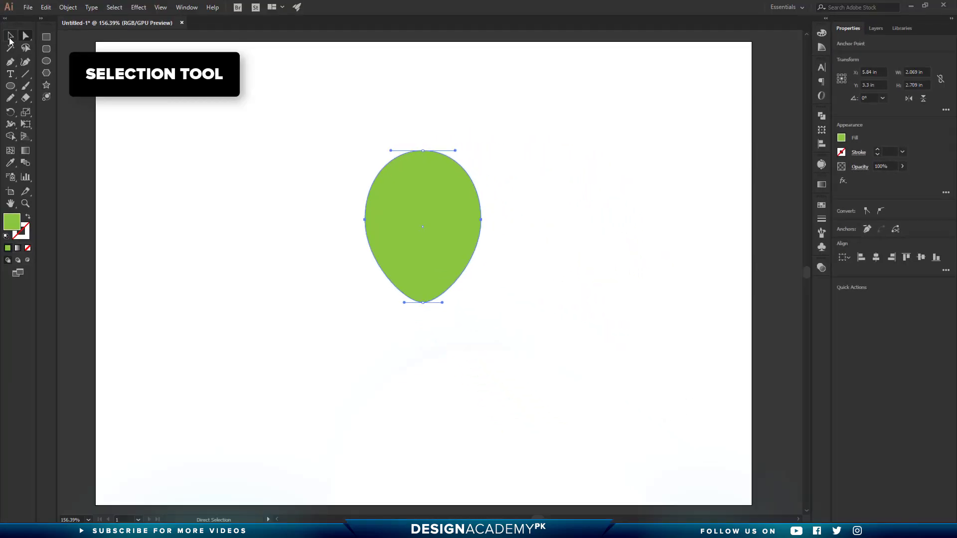
click(577, 334)
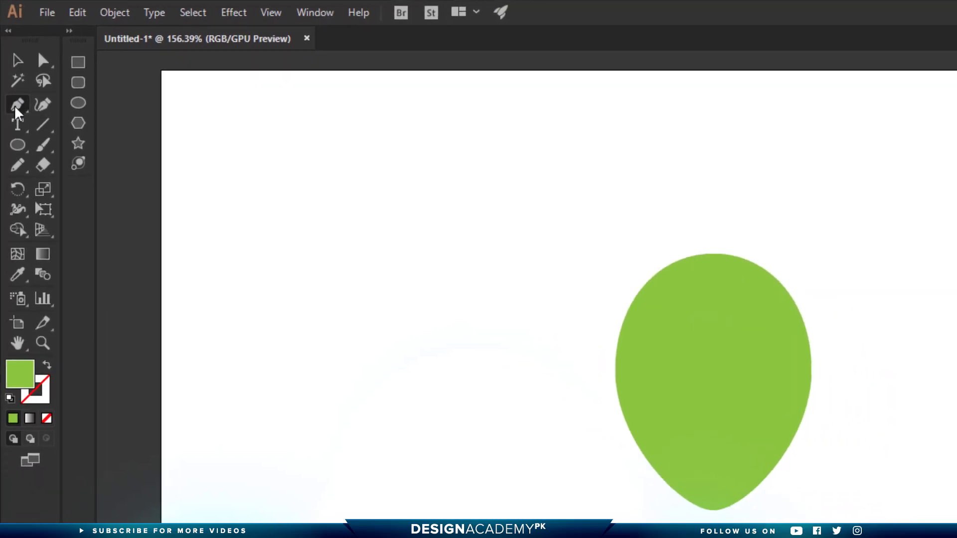
click(16, 105)
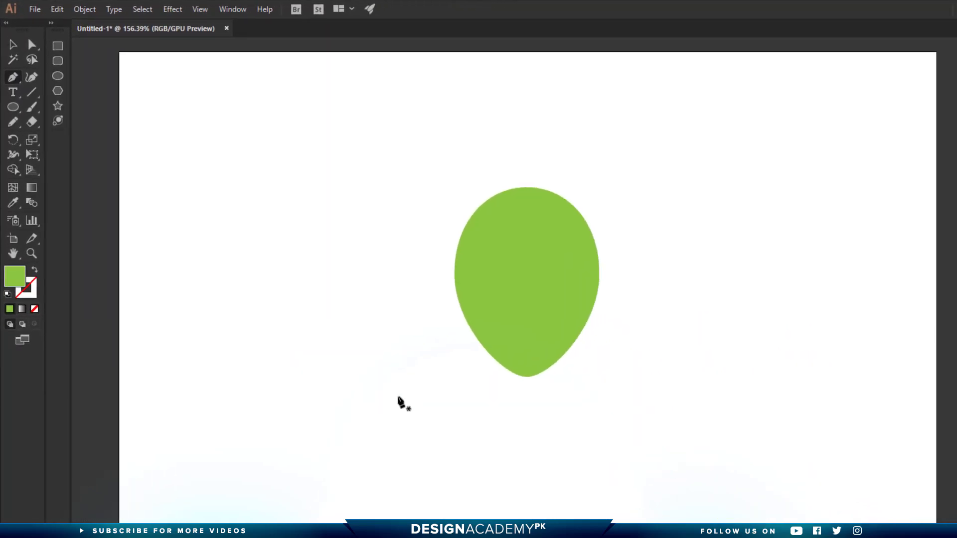
click(397, 396)
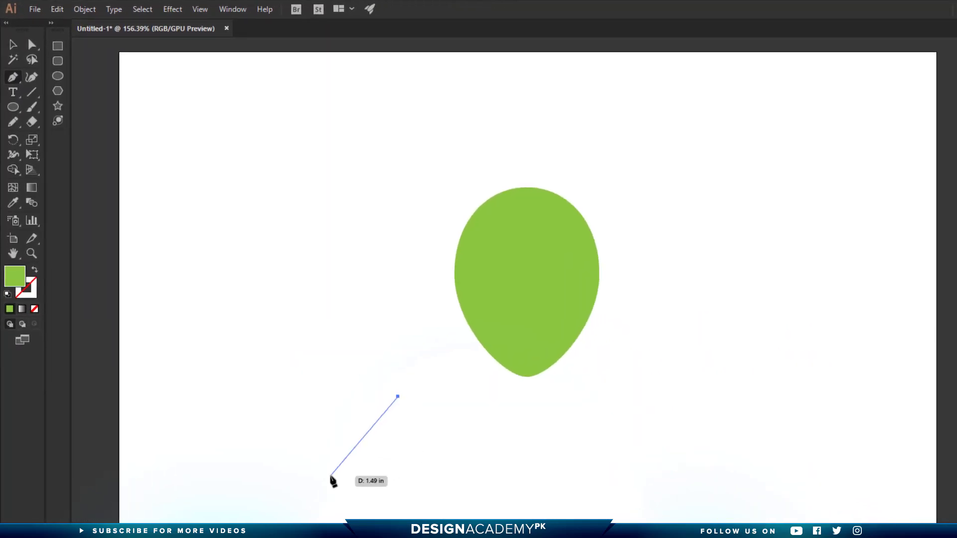
mouse_move(330, 477)
mouse_down()
mouse_move(257, 492)
mouse_move(263, 497)
mouse_up()
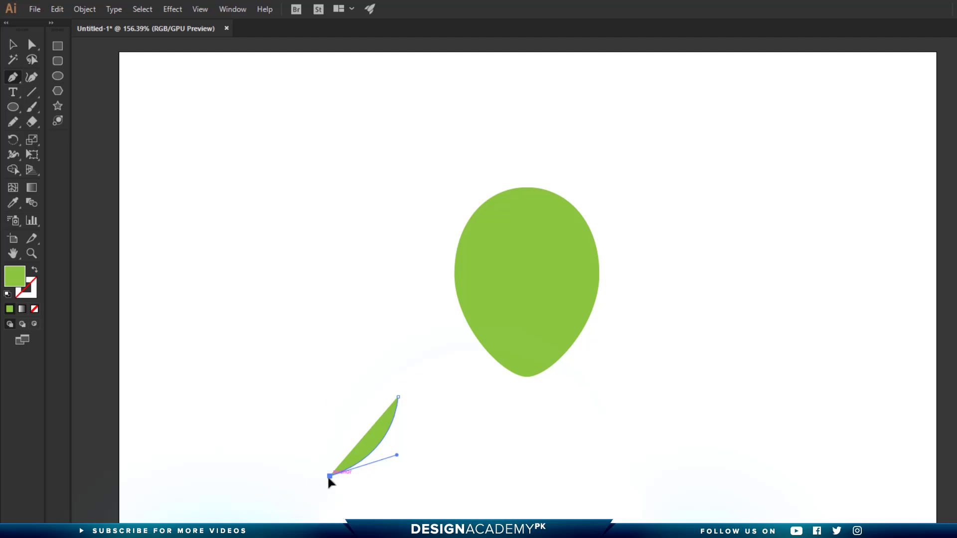
drag(330, 476, 470, 477)
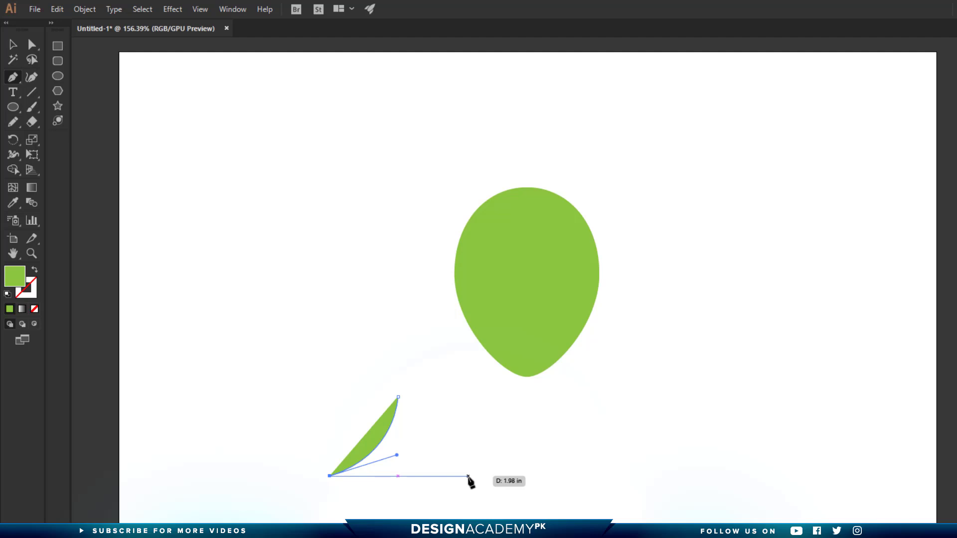
drag(469, 476, 548, 452)
mouse_move(469, 476)
mouse_down()
mouse_move(438, 398)
mouse_move(441, 345)
mouse_up()
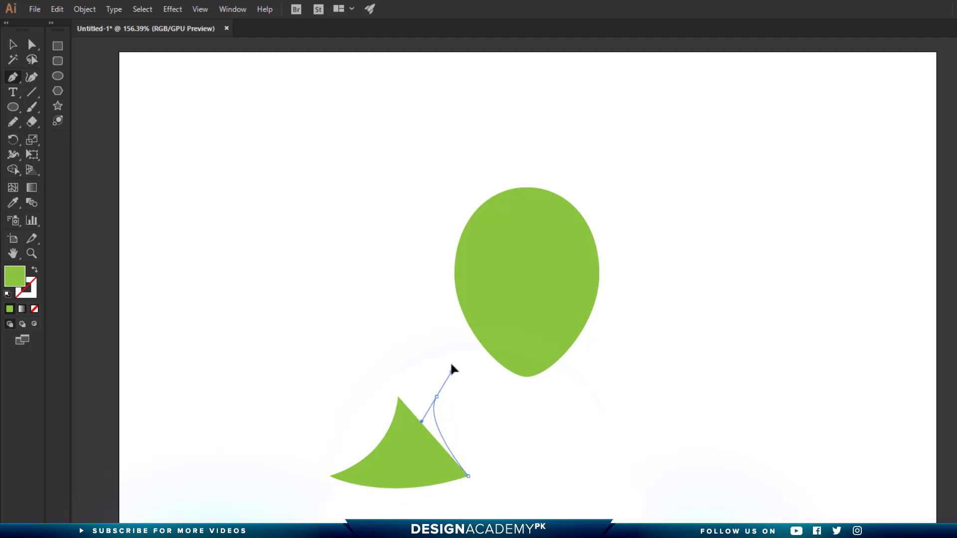
click(437, 398)
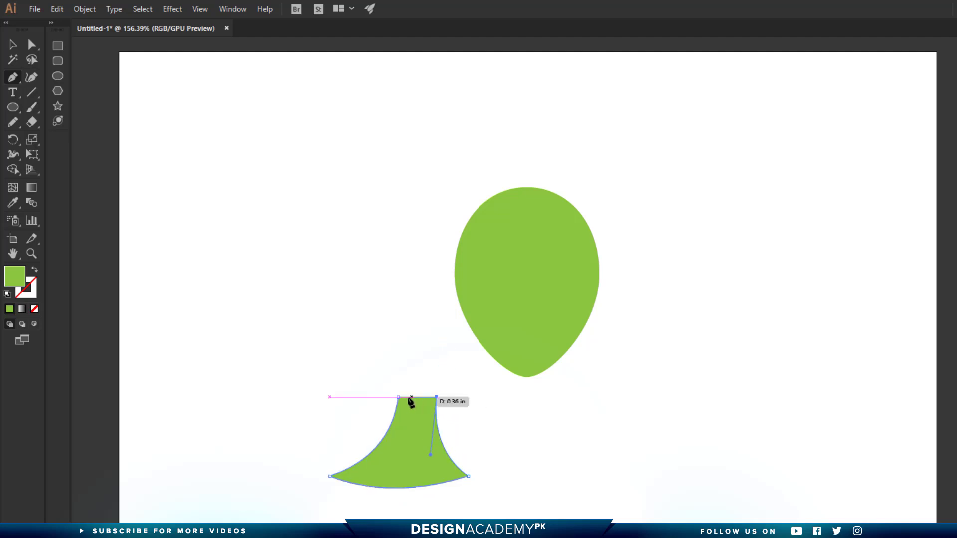
click(398, 397)
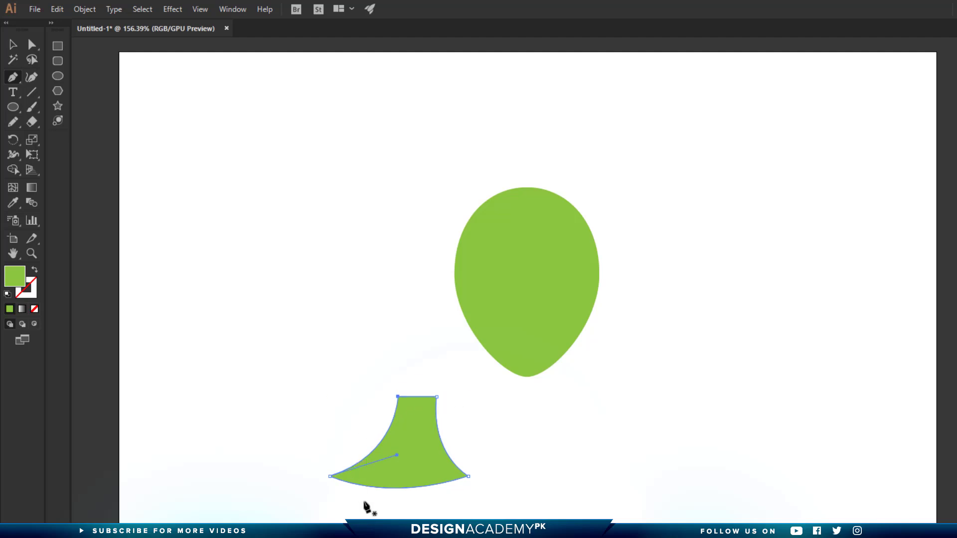
ctrl+click(279, 431)
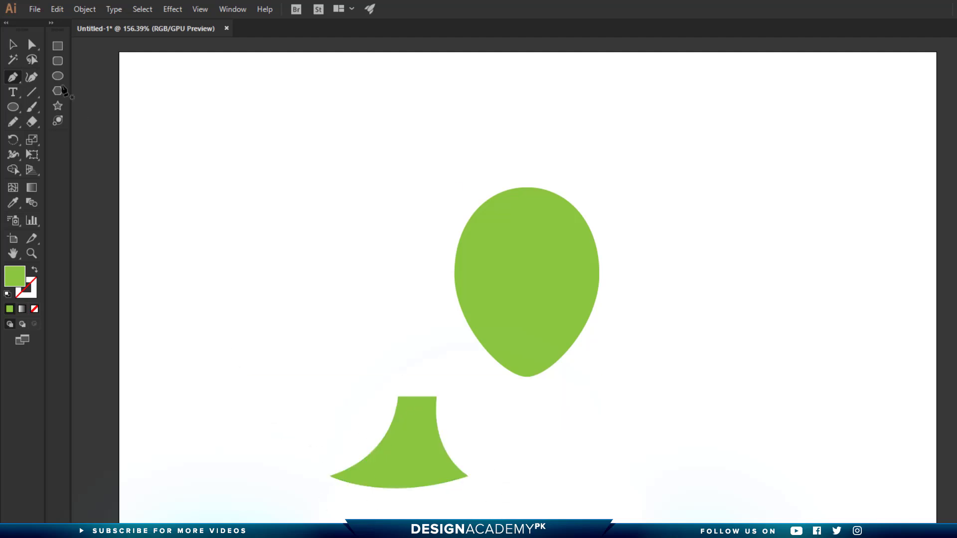
Step: Scale the knot down, move it under the balloon's tip, and send it to the back
key(v)
click(419, 444)
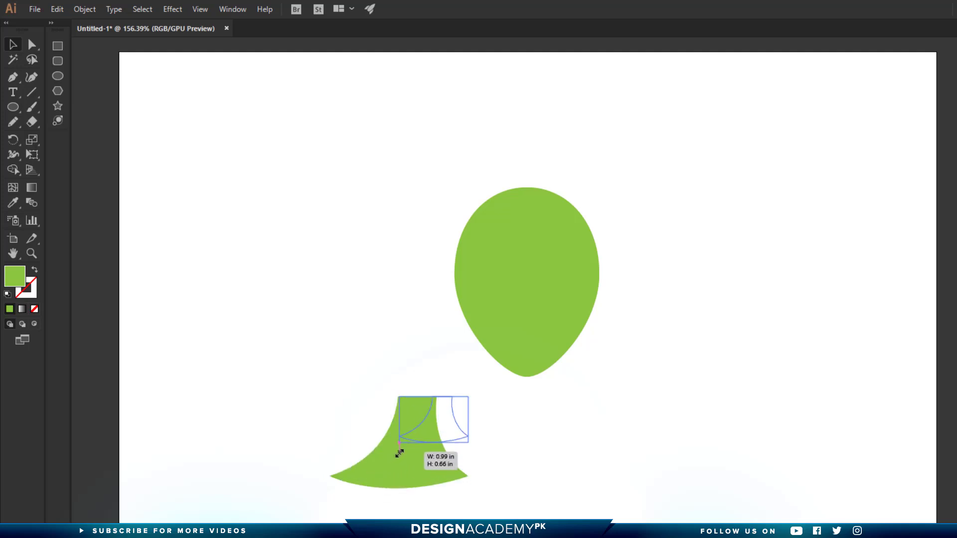
drag(330, 489, 399, 442)
drag(471, 420, 479, 423)
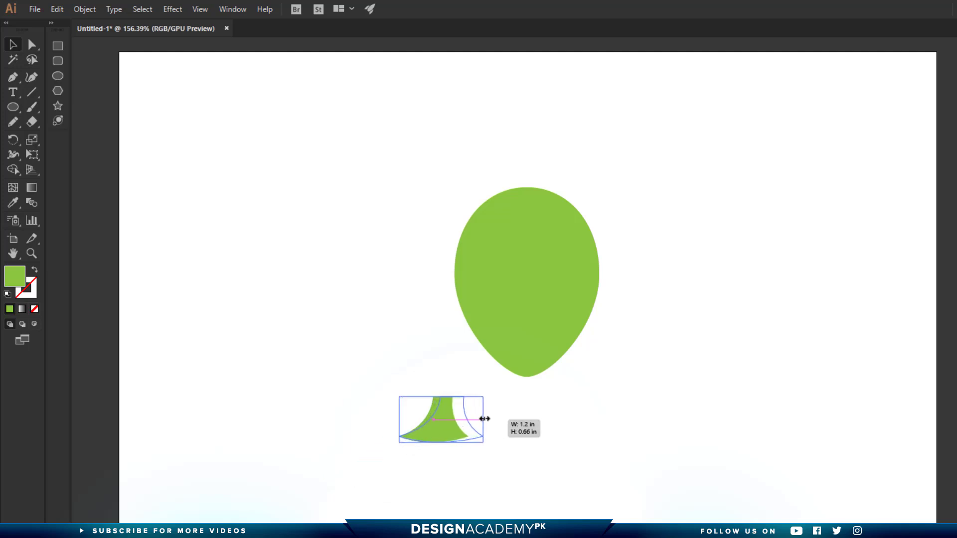
mouse_move(399, 442)
mouse_down()
mouse_move(450, 426)
mouse_move(461, 444)
mouse_up()
mouse_move(479, 408)
mouse_down()
mouse_move(521, 402)
mouse_move(529, 386)
mouse_up()
right_click(527, 382)
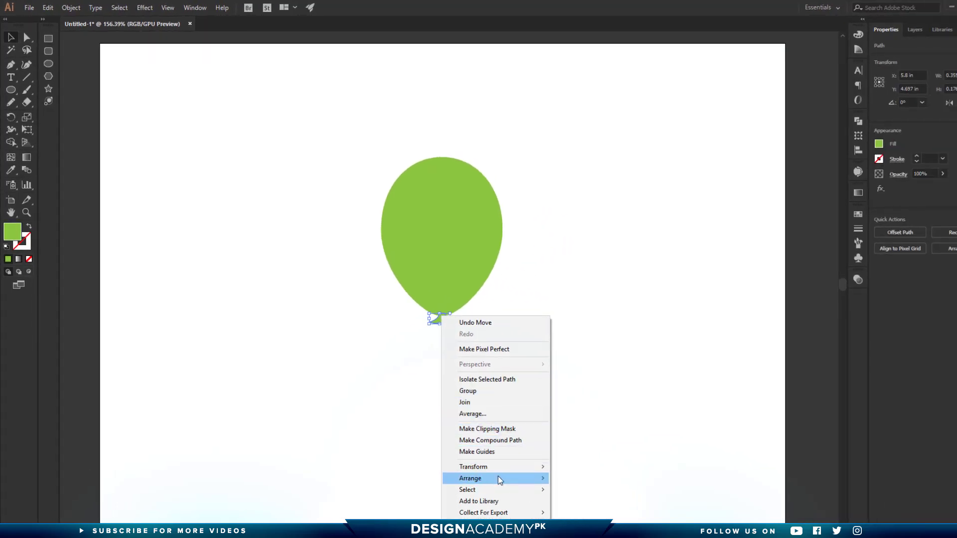
mouse_move(470, 478)
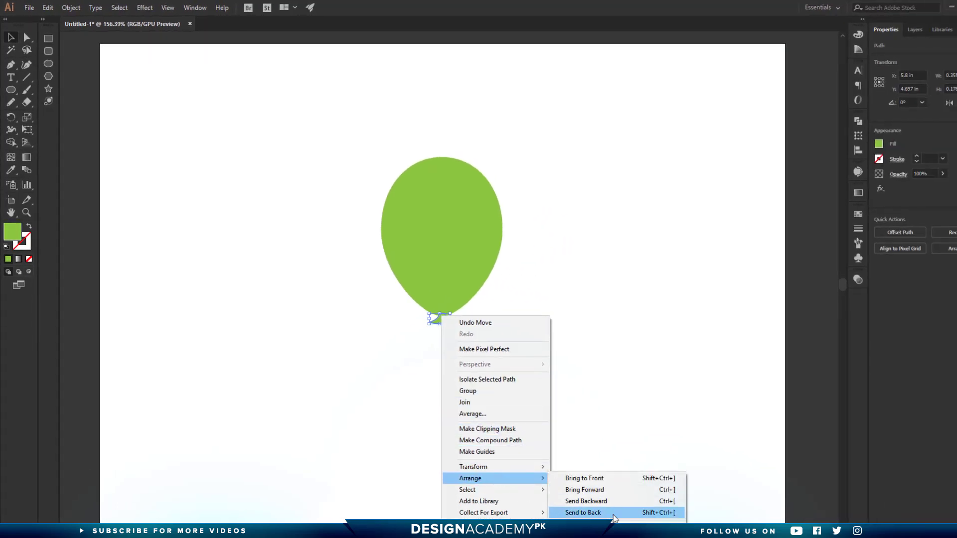
click(614, 512)
click(448, 268)
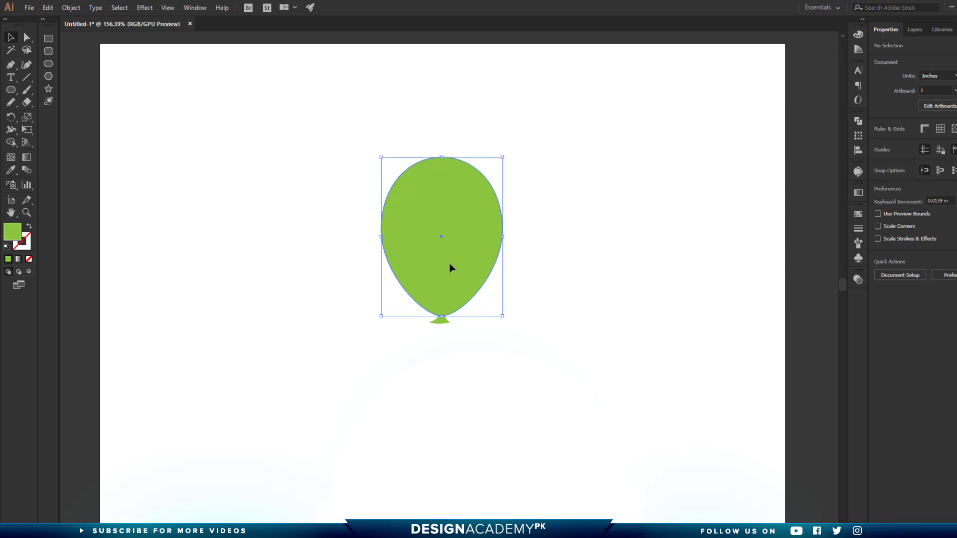
Step: Copy the balloon and paste a copy in front of it
click(65, 10)
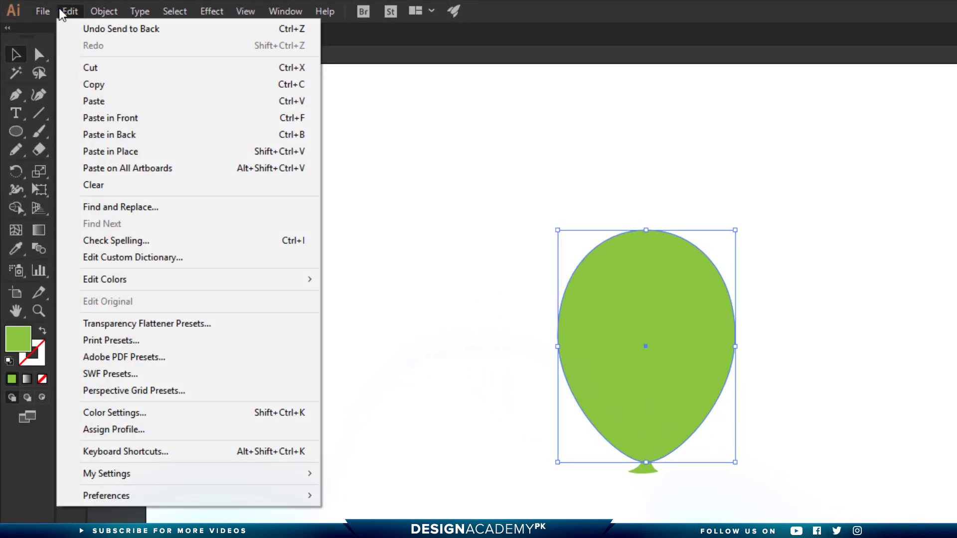
click(119, 84)
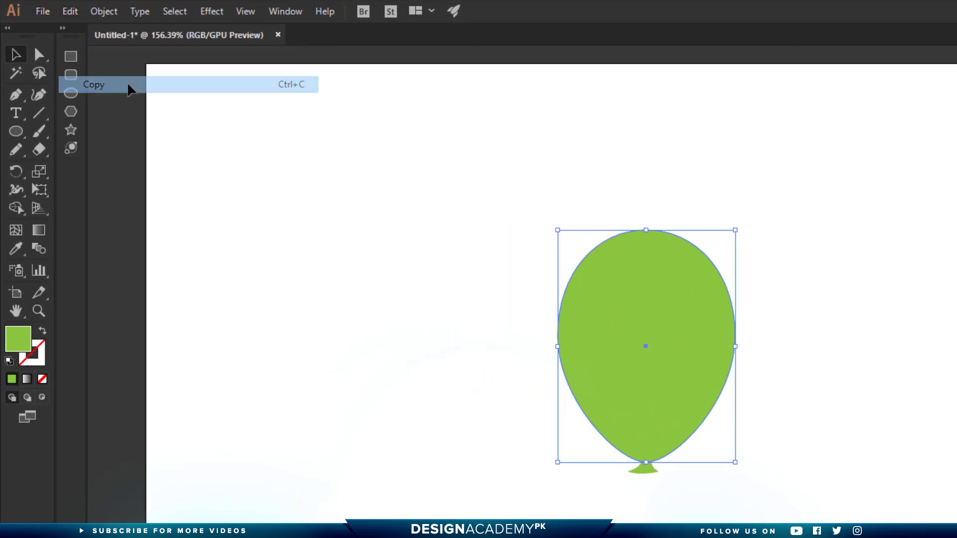
click(73, 12)
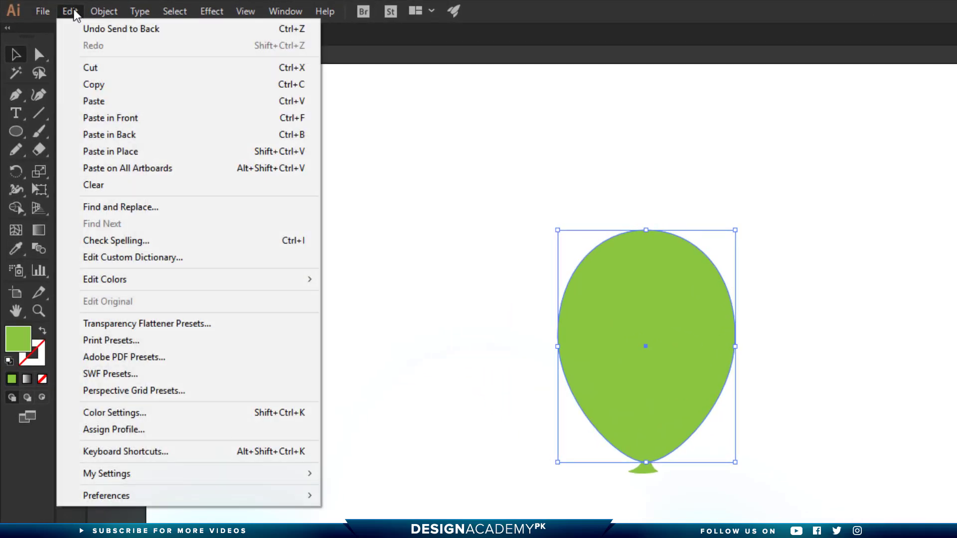
click(190, 124)
click(428, 445)
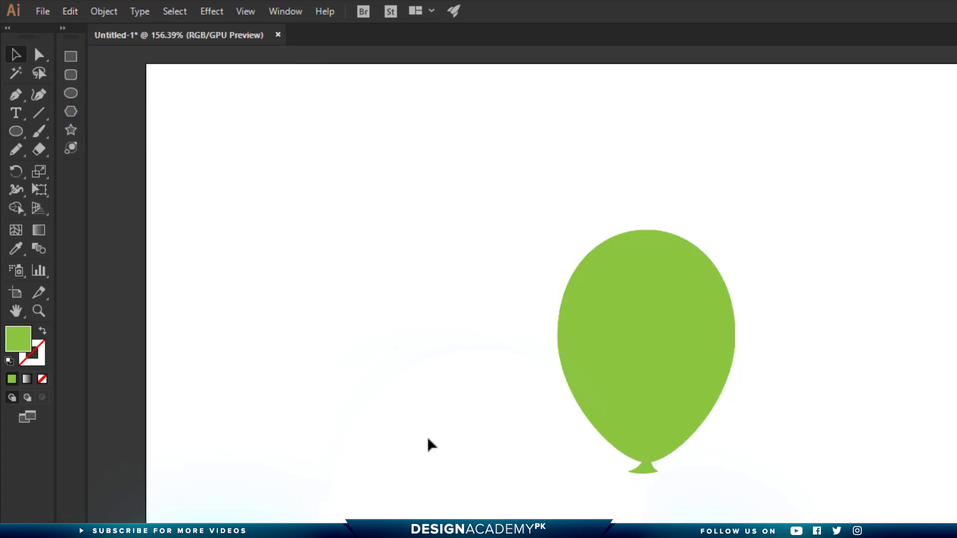
Step: Fill the balloon copy with a radial gradient from the Gradient panel
click(292, 10)
click(368, 381)
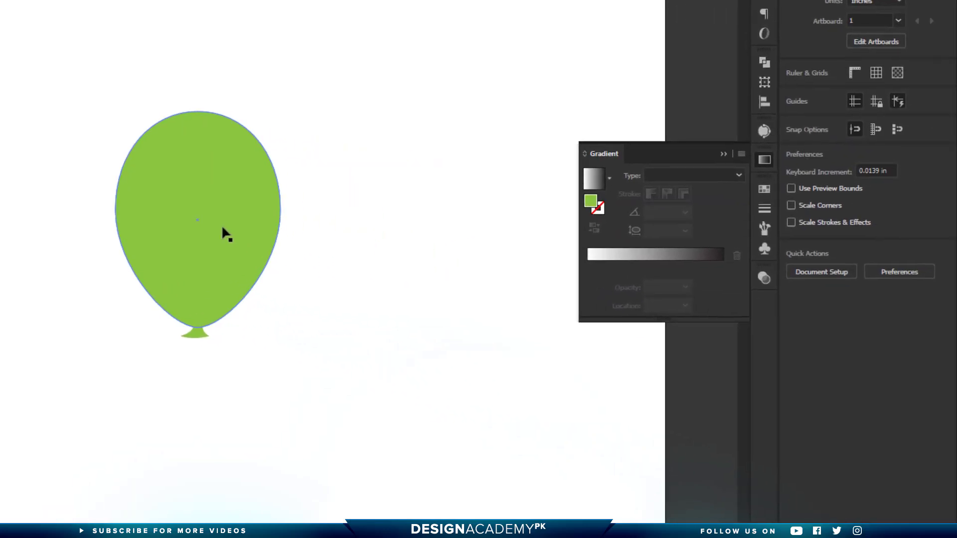
click(222, 225)
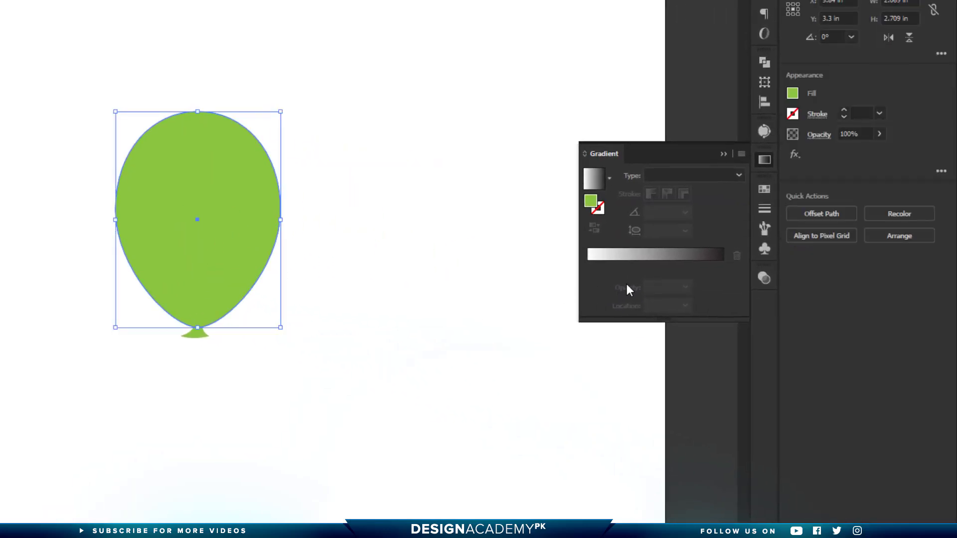
click(653, 258)
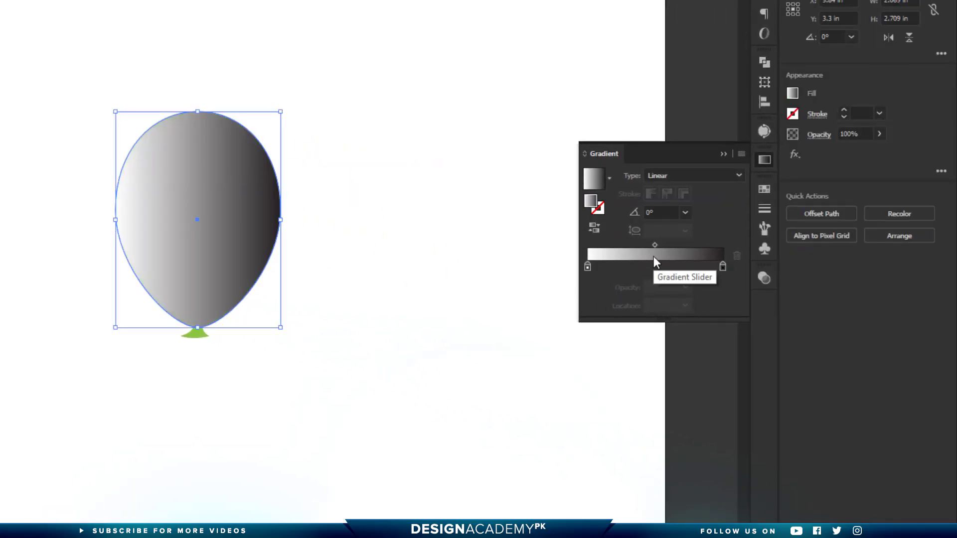
click(689, 174)
click(684, 206)
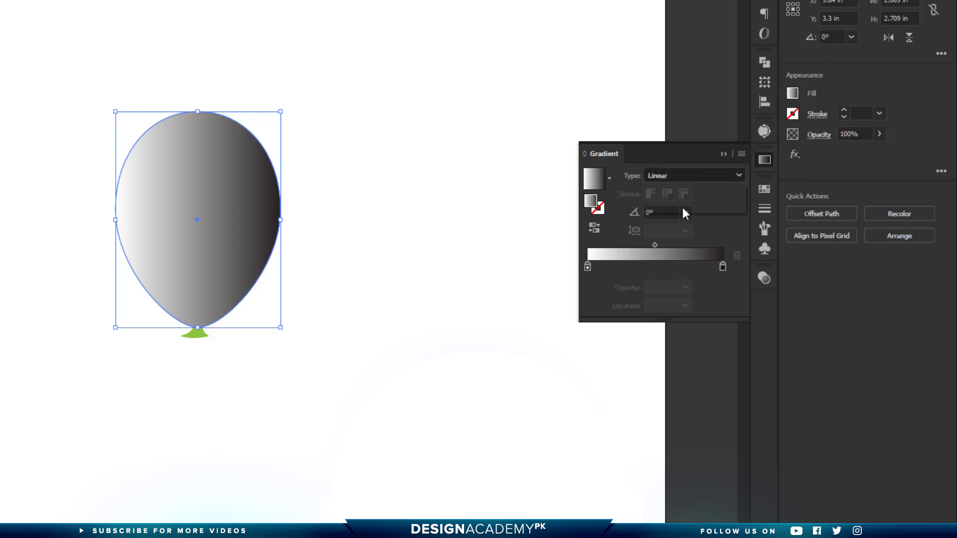
Step: Make the centre stop black at 0% opacity and move the outer stop to enlarge the green centre
double_click(588, 268)
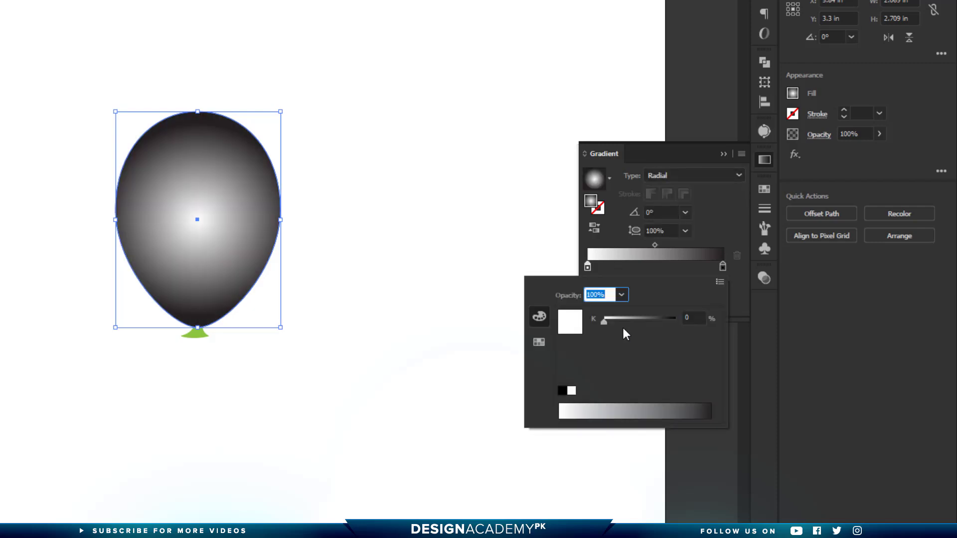
drag(657, 320, 684, 316)
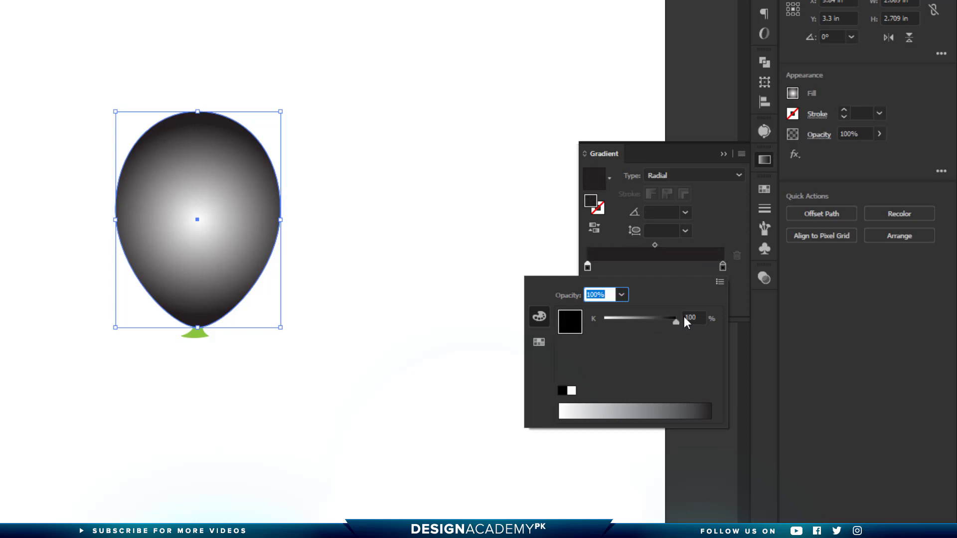
click(708, 239)
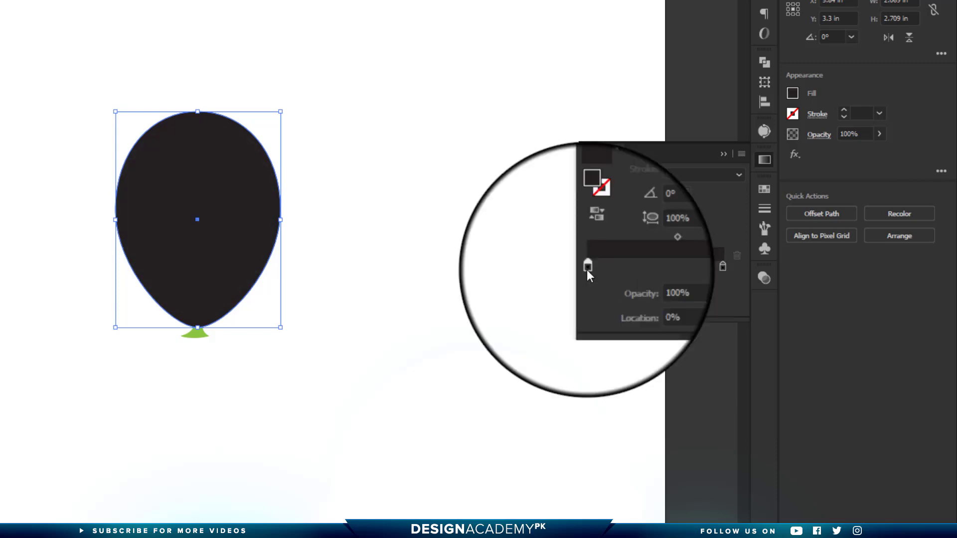
click(679, 283)
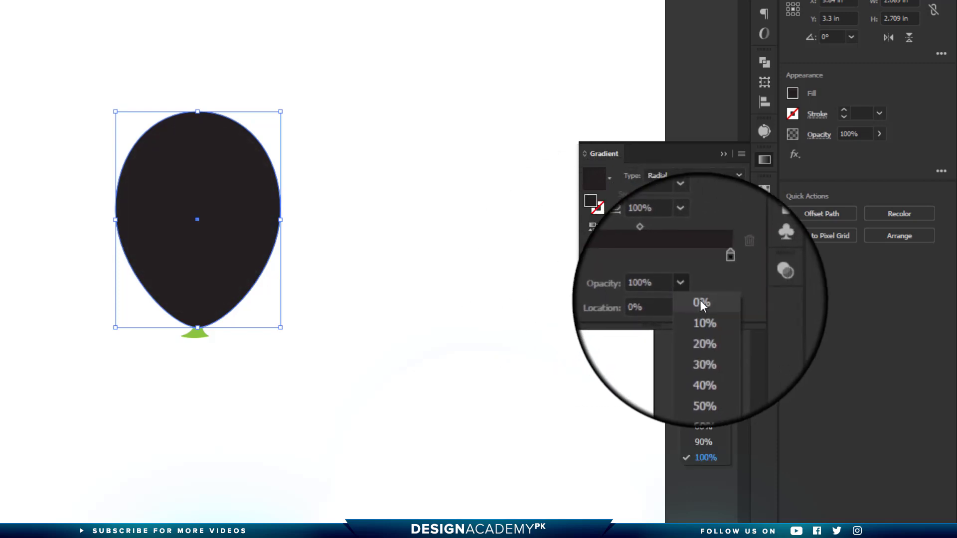
click(700, 302)
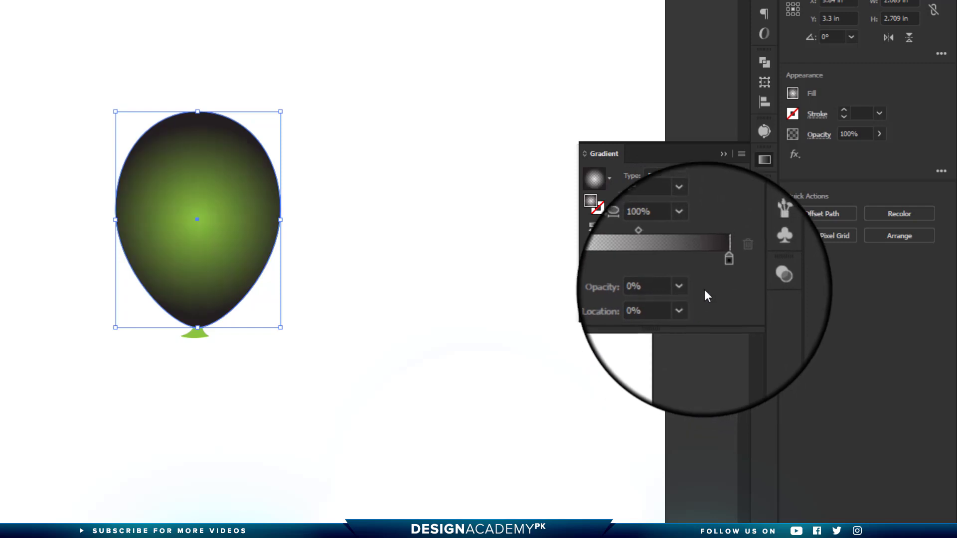
click(722, 266)
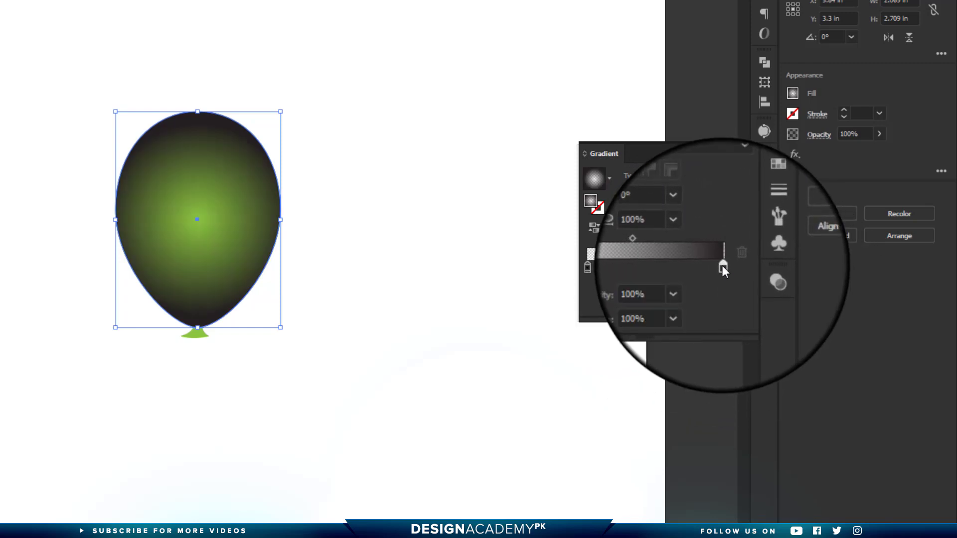
click(683, 306)
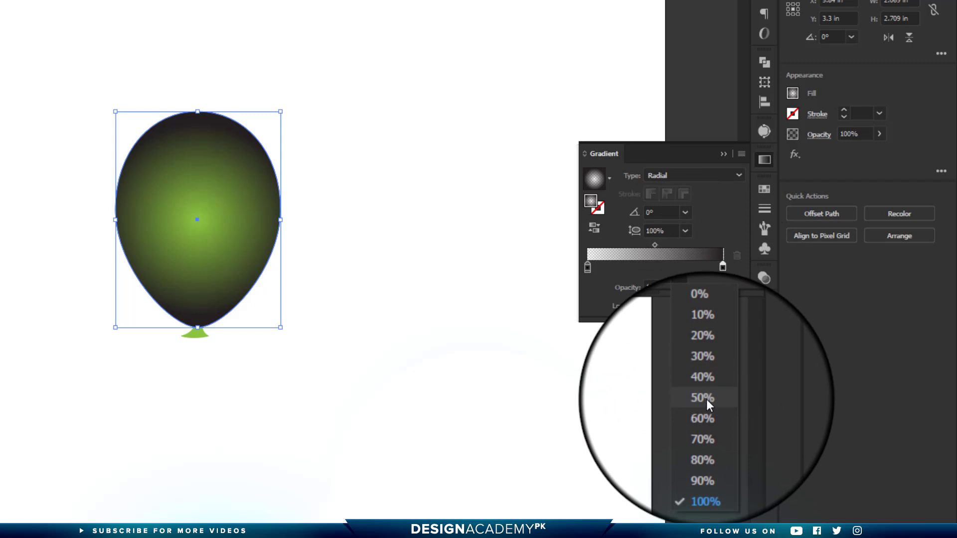
click(707, 399)
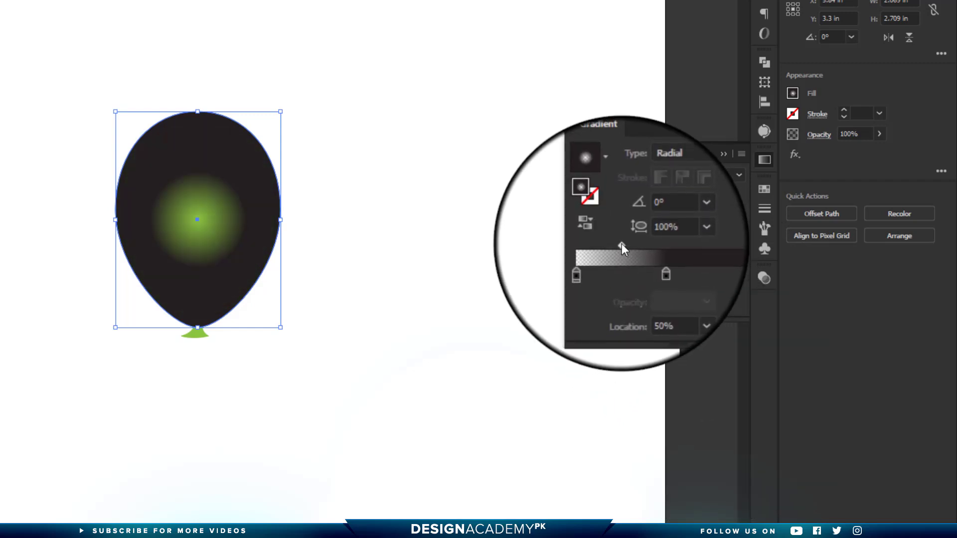
click(685, 306)
click(712, 455)
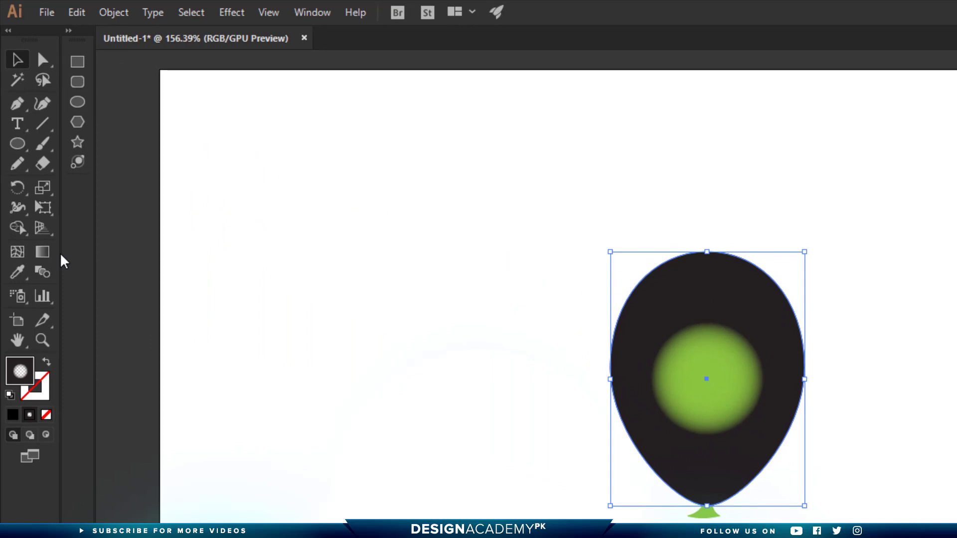
click(43, 253)
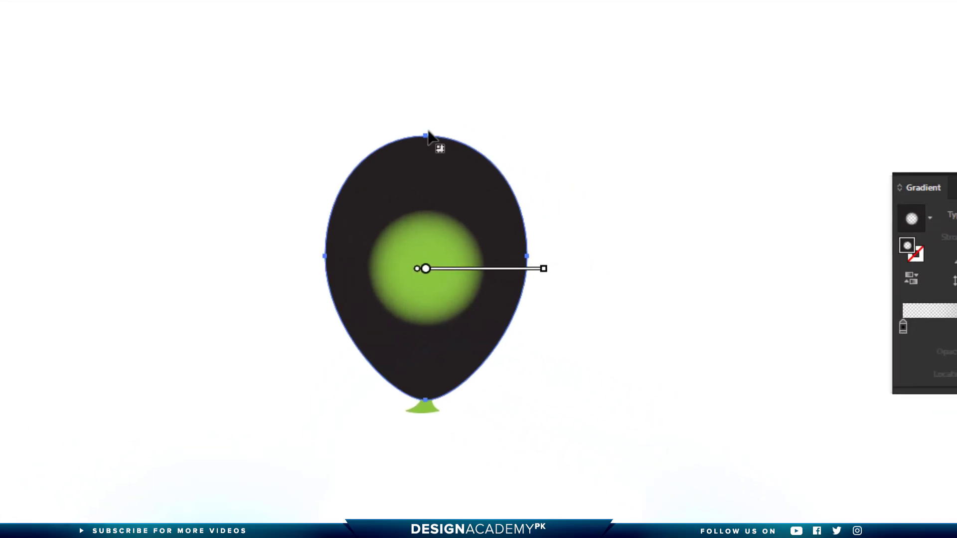
Step: Recentre the radial gradient in the balloon and stretch it into a tall, narrow ellipse
drag(428, 132, 432, 334)
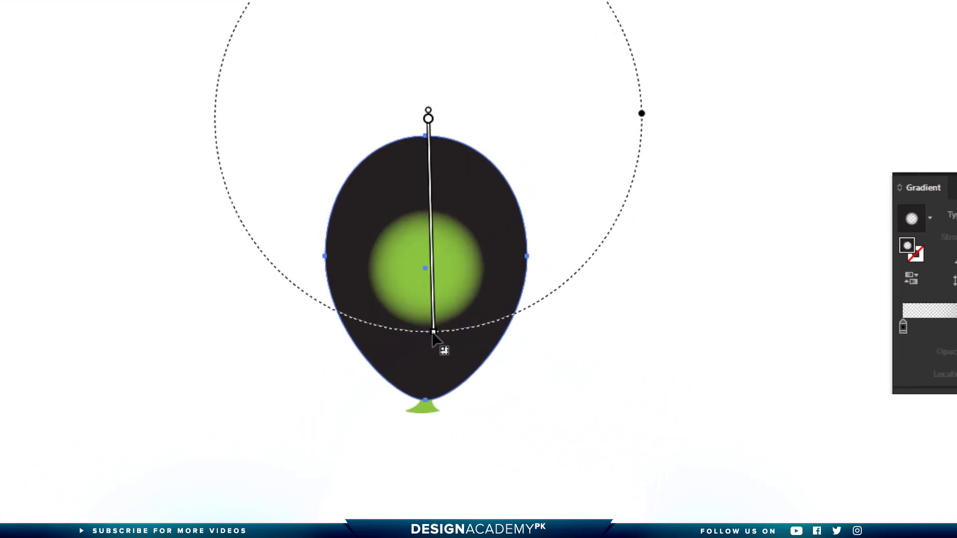
drag(432, 335, 428, 342)
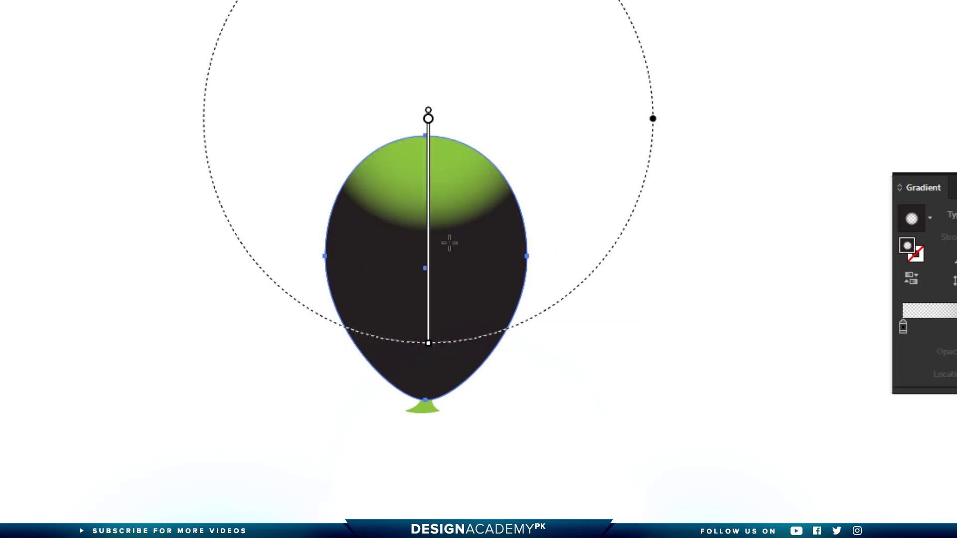
mouse_move(429, 225)
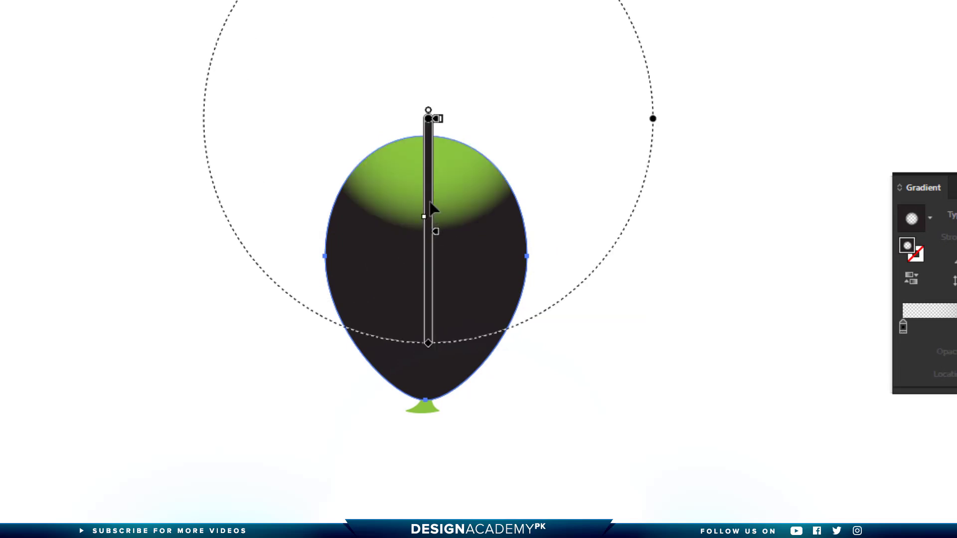
drag(429, 207, 425, 354)
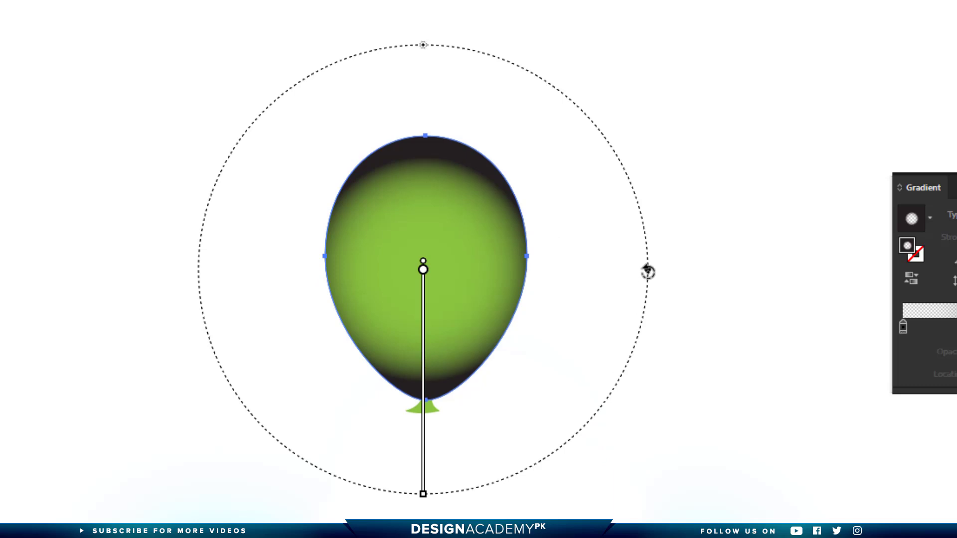
drag(647, 271, 597, 294)
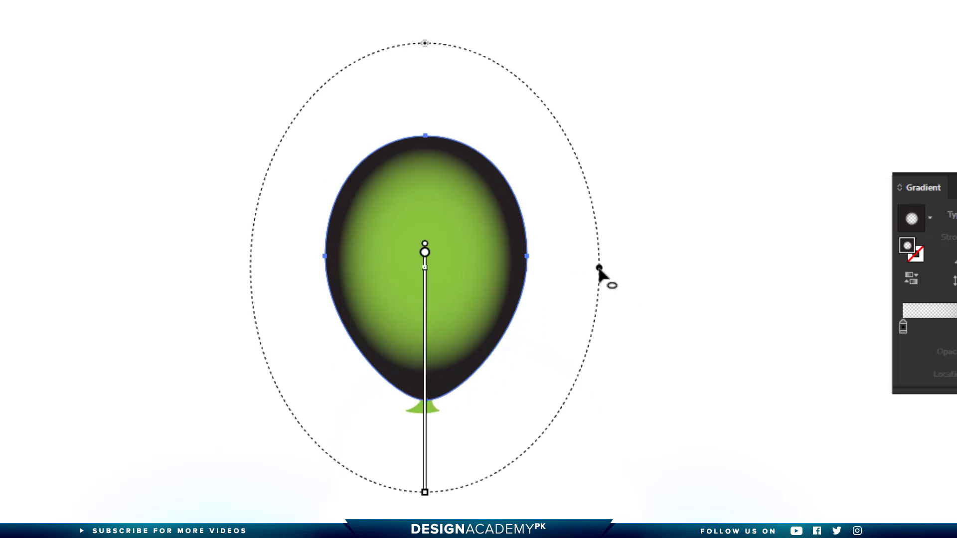
drag(599, 269, 614, 267)
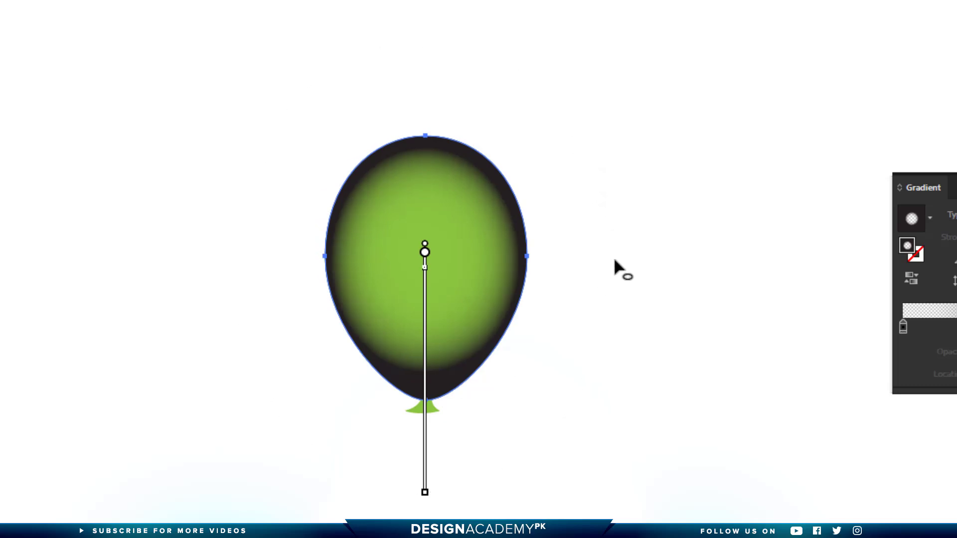
drag(424, 44, 427, 30)
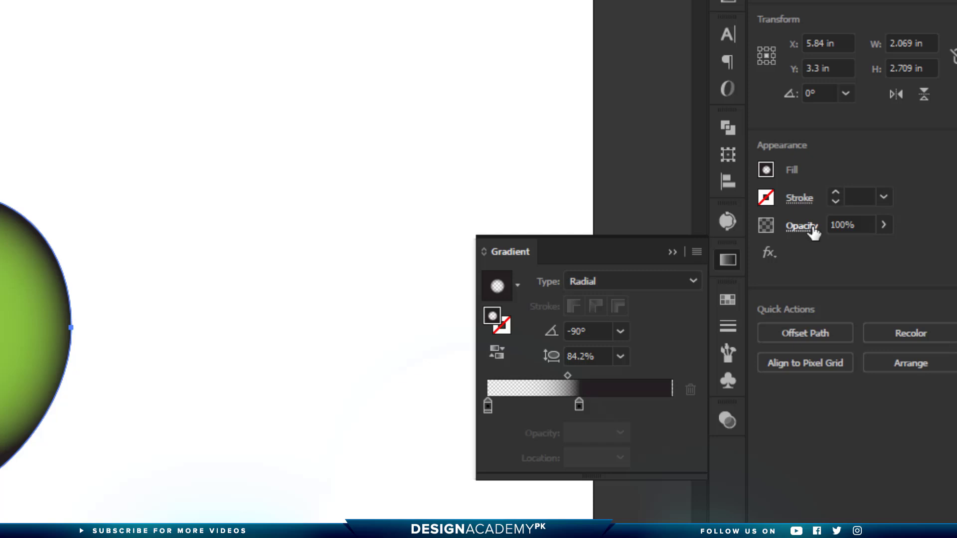
Step: Set the gradient copy's blending mode to Overlay, then copy the balloon
click(813, 231)
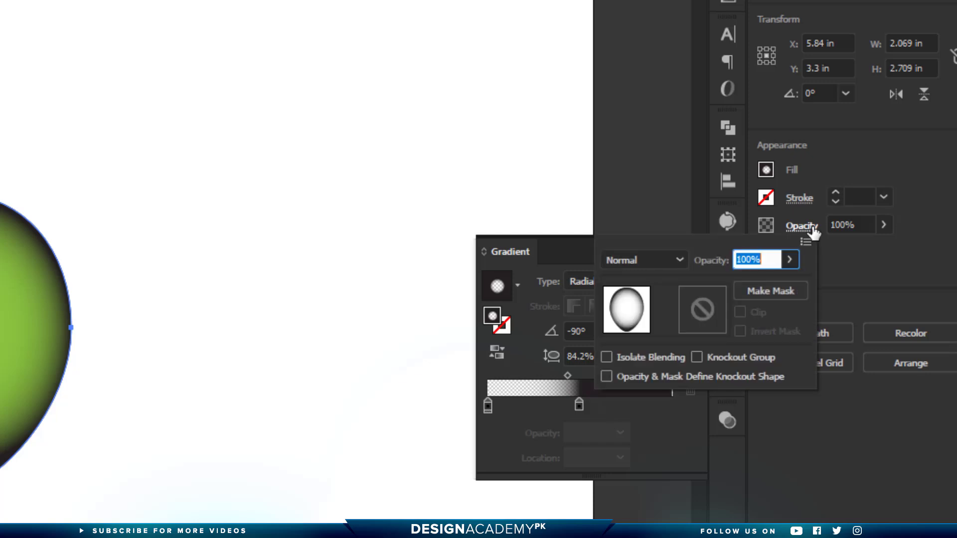
click(698, 200)
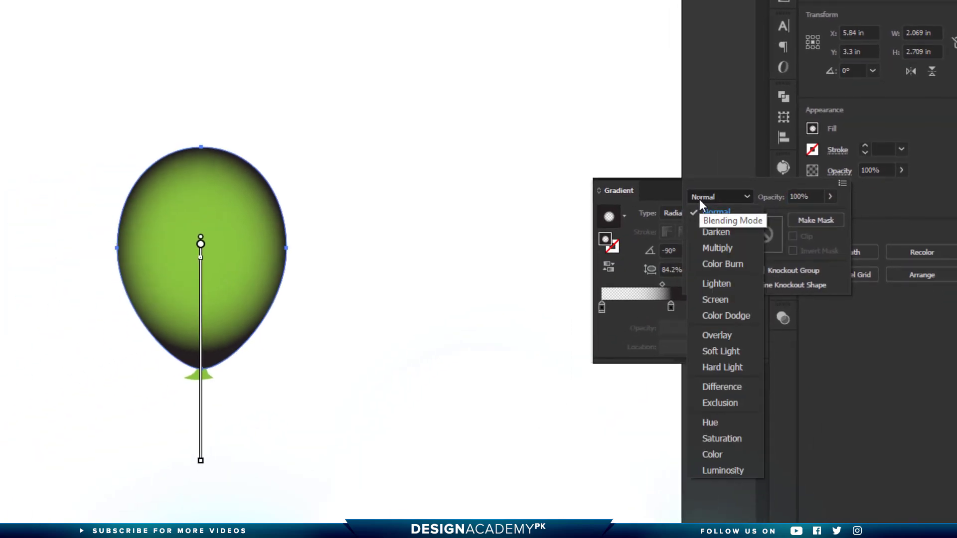
click(724, 339)
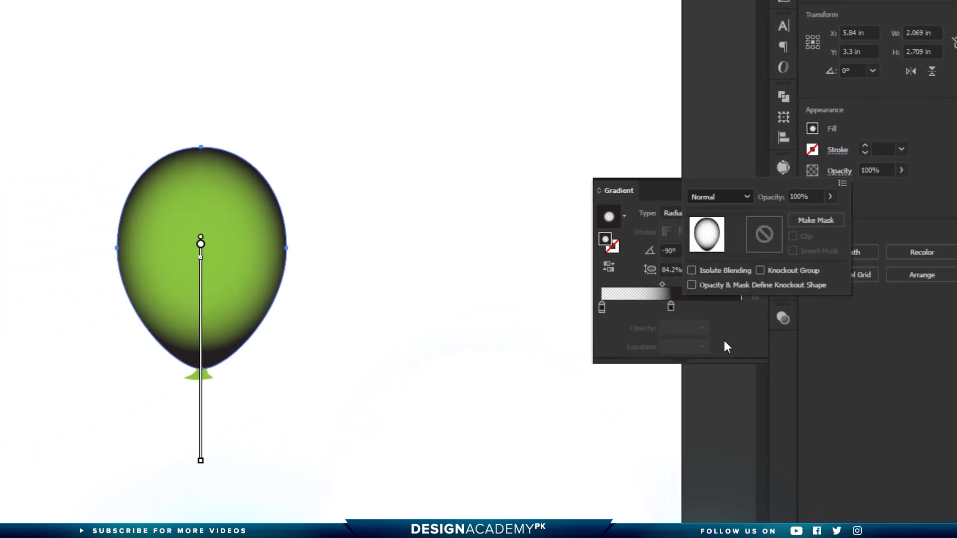
click(291, 267)
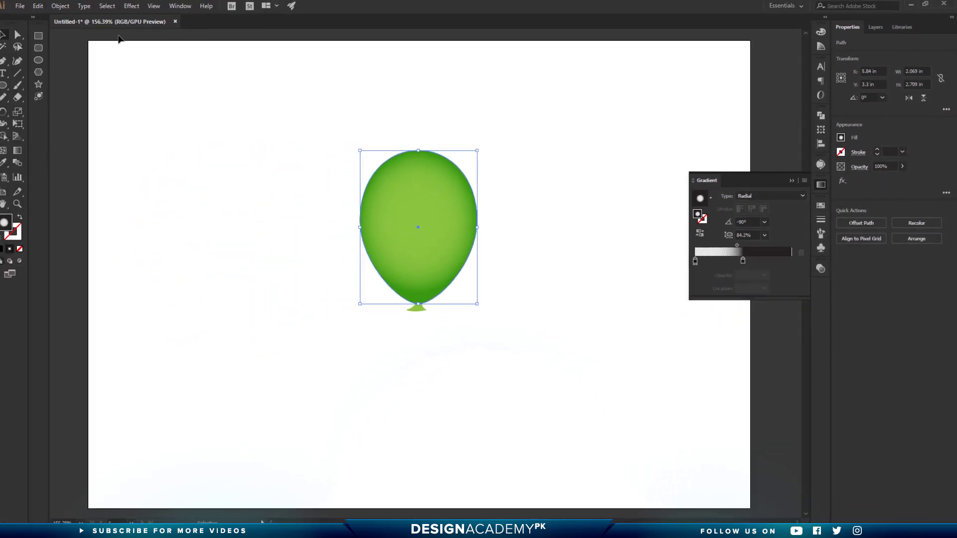
click(45, 7)
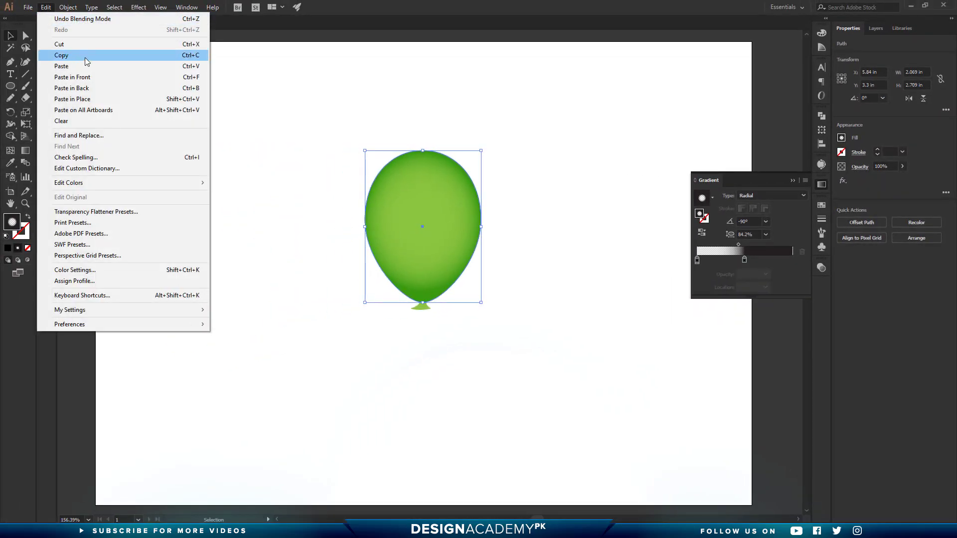
click(87, 55)
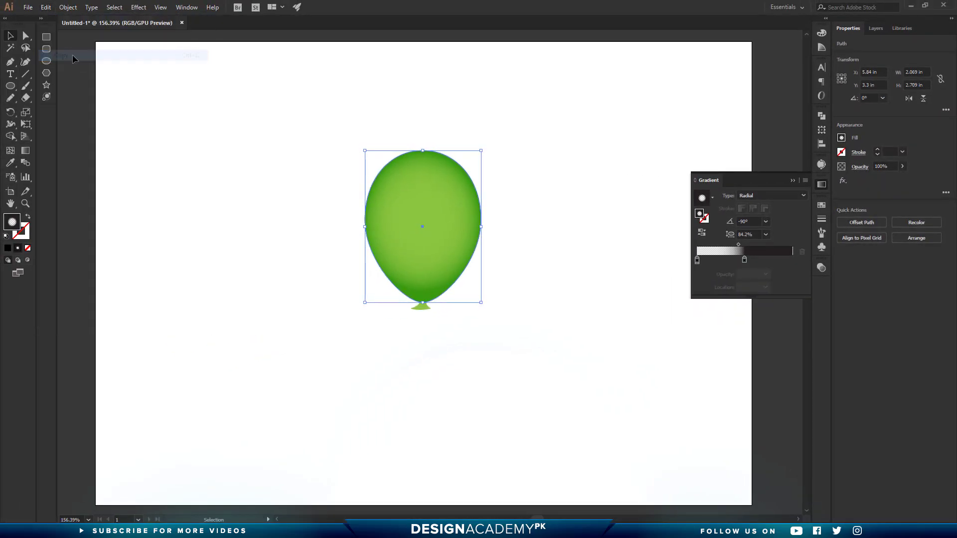
click(45, 7)
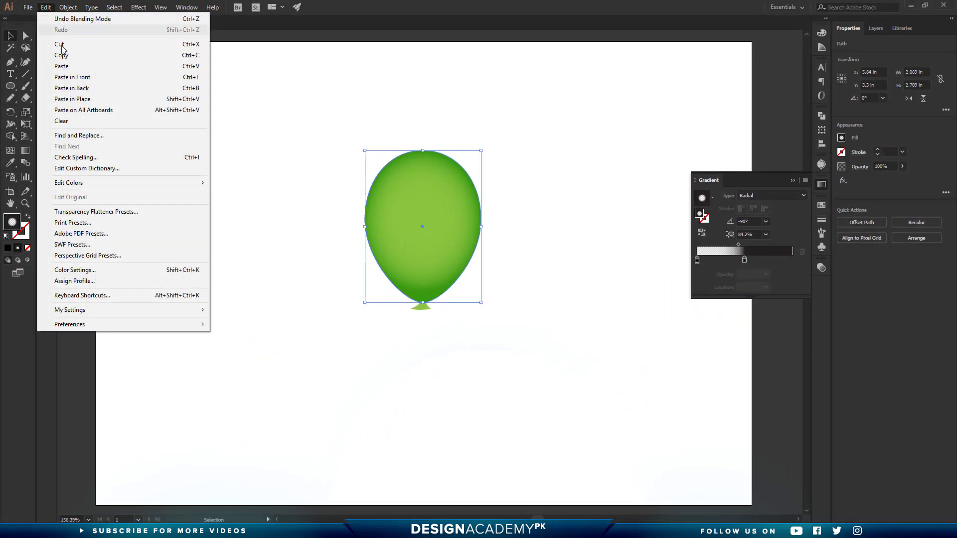
Step: Paste a copy in front, set it to Normal blending, and fill it with a radial white-to-black gradient
click(126, 78)
click(860, 167)
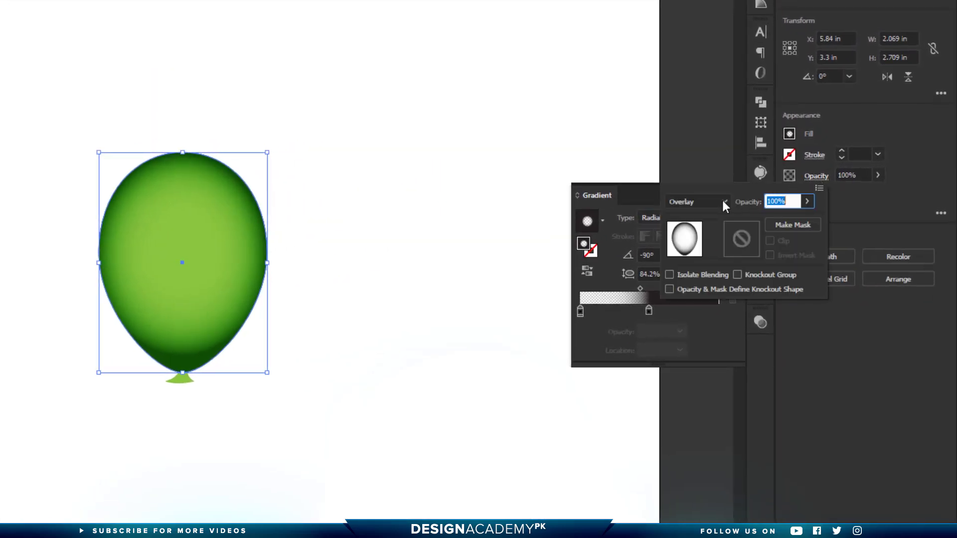
click(724, 202)
click(695, 216)
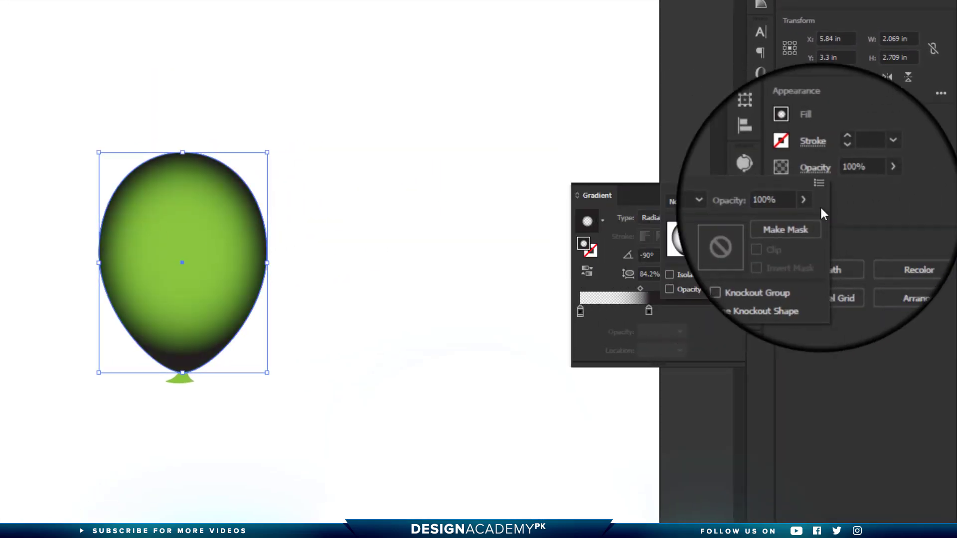
click(794, 138)
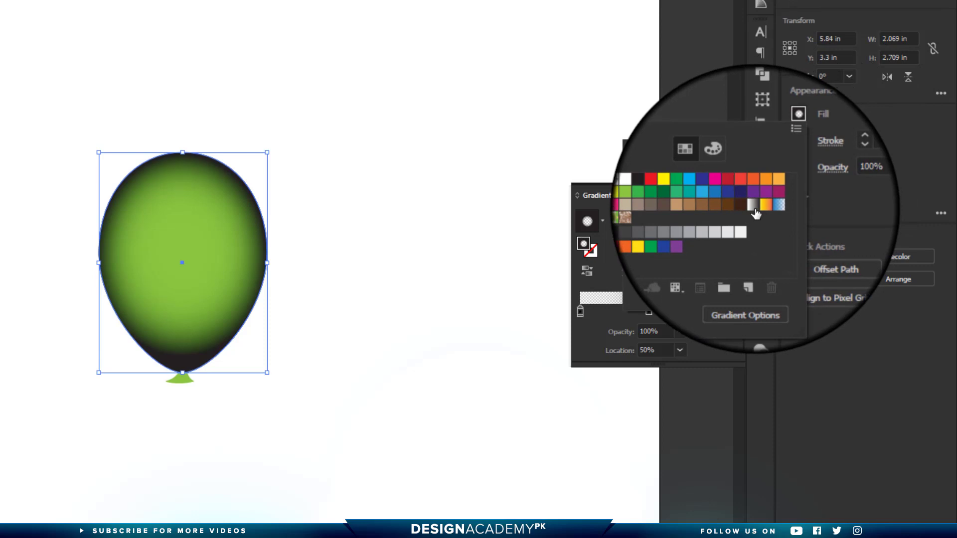
click(753, 206)
click(697, 214)
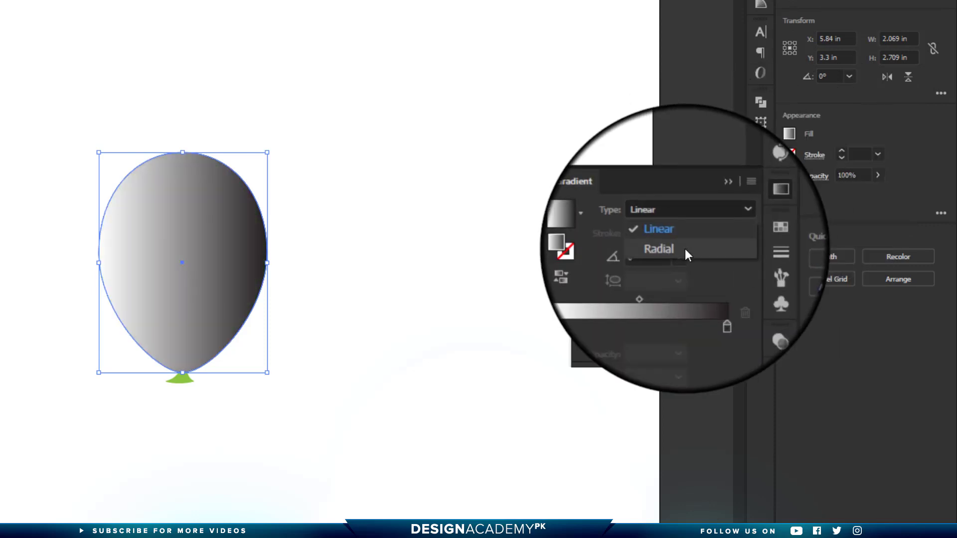
click(688, 253)
Step: Make the end stop white at 0% opacity and 50% location, then drag the midpoint left to tighten the glow
click(718, 312)
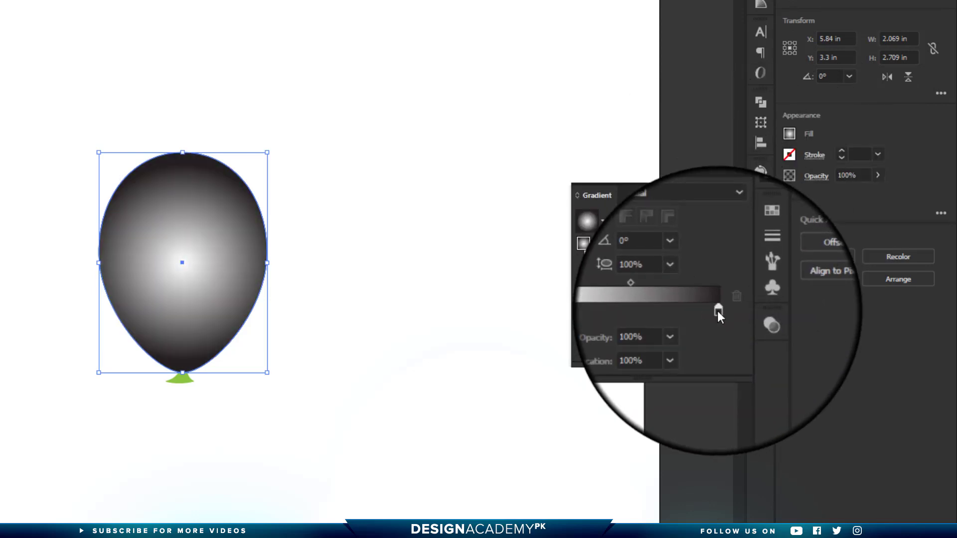
double_click(718, 311)
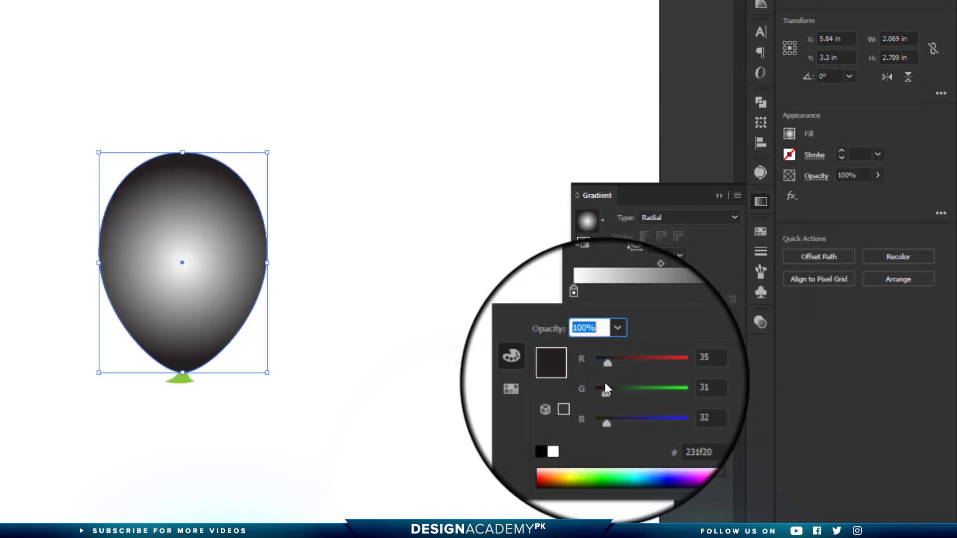
click(563, 437)
click(718, 311)
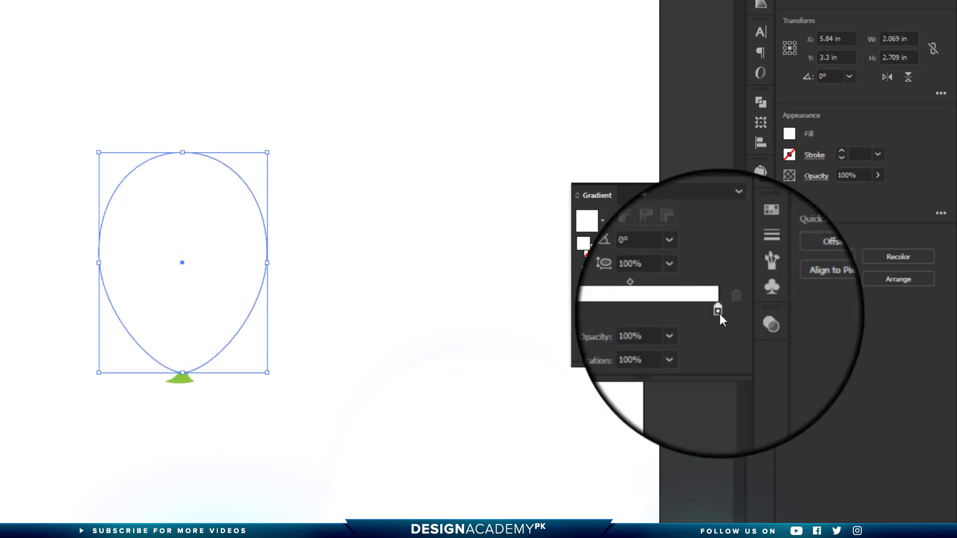
click(681, 332)
click(688, 346)
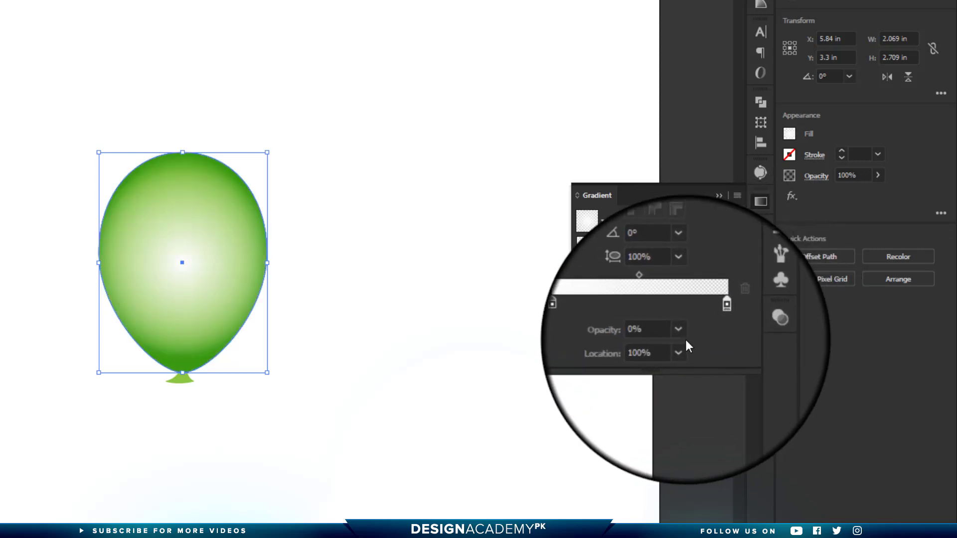
click(681, 351)
click(707, 446)
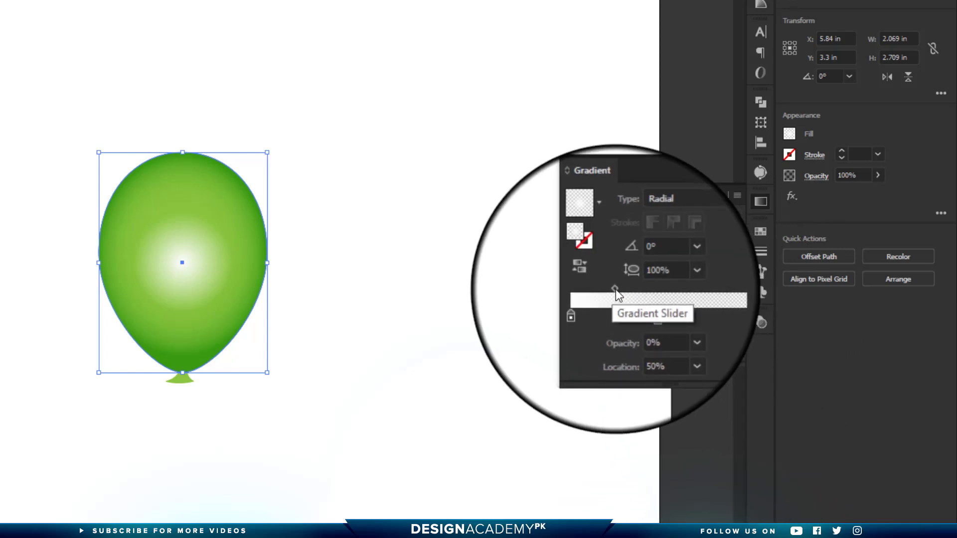
drag(617, 293, 602, 299)
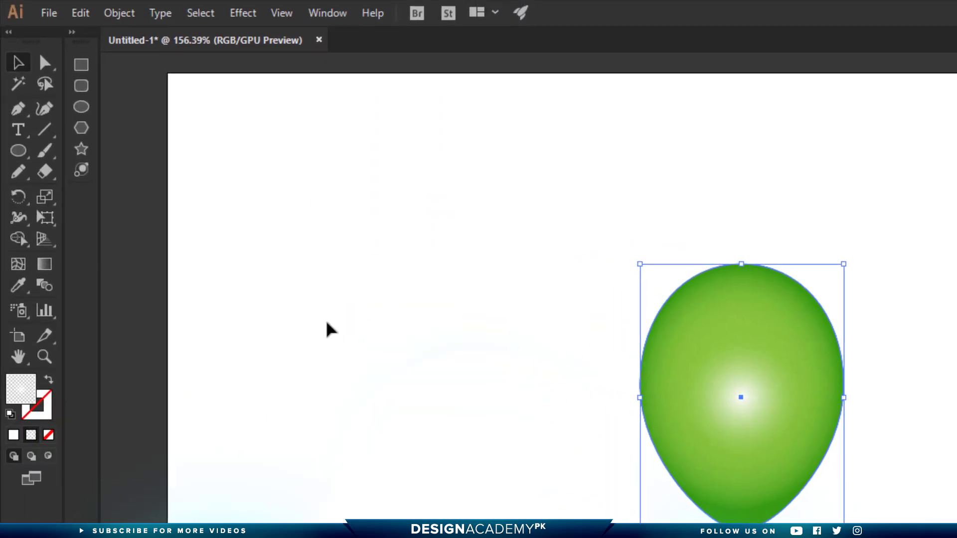
Step: Drag the white radial glow to the balloon's upper-left with the Gradient tool
click(43, 263)
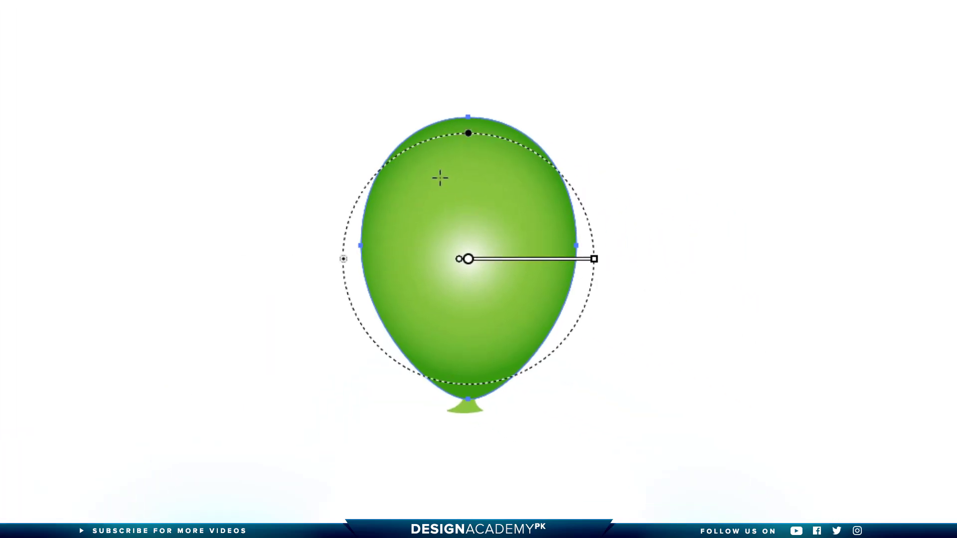
drag(446, 182, 555, 229)
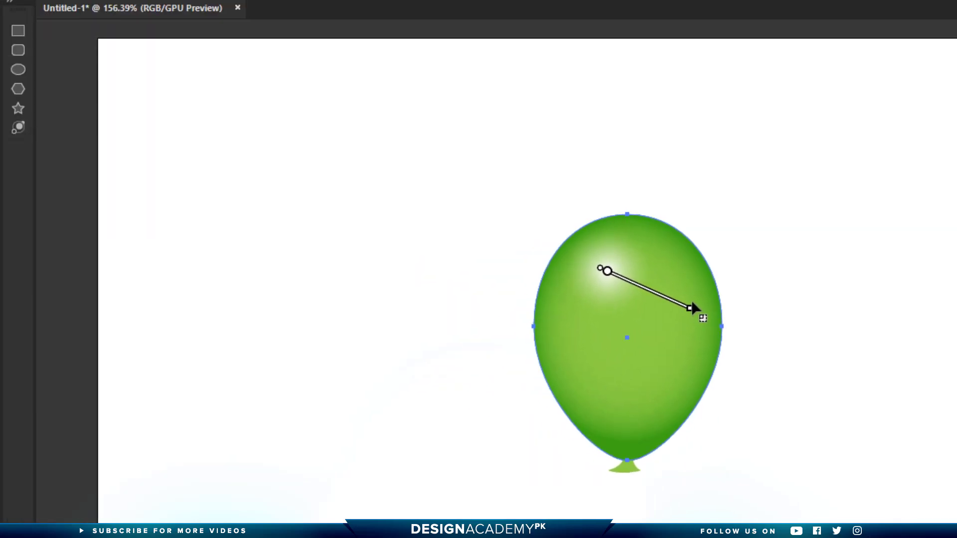
Step: Duplicate the white highlight and reposition the copy as a second glow on the left
click(72, 13)
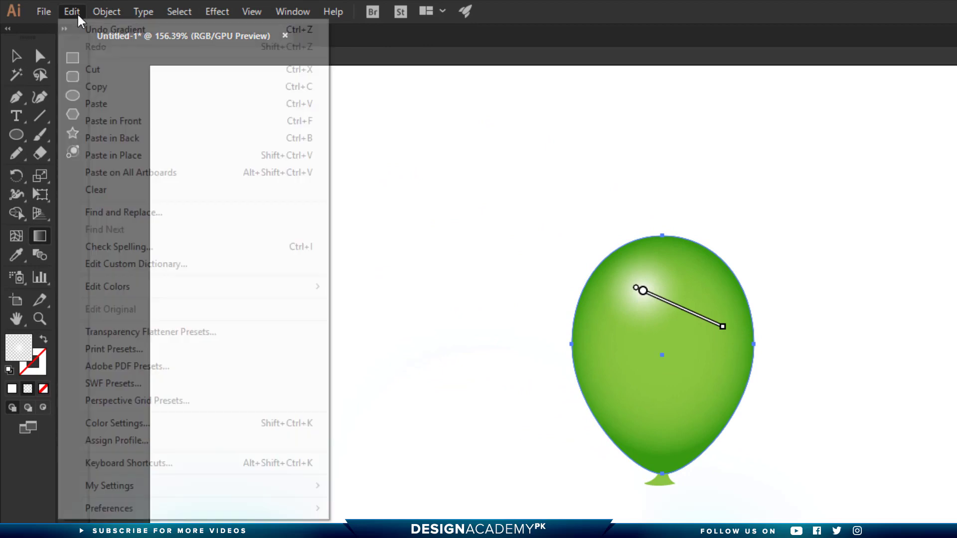
click(124, 88)
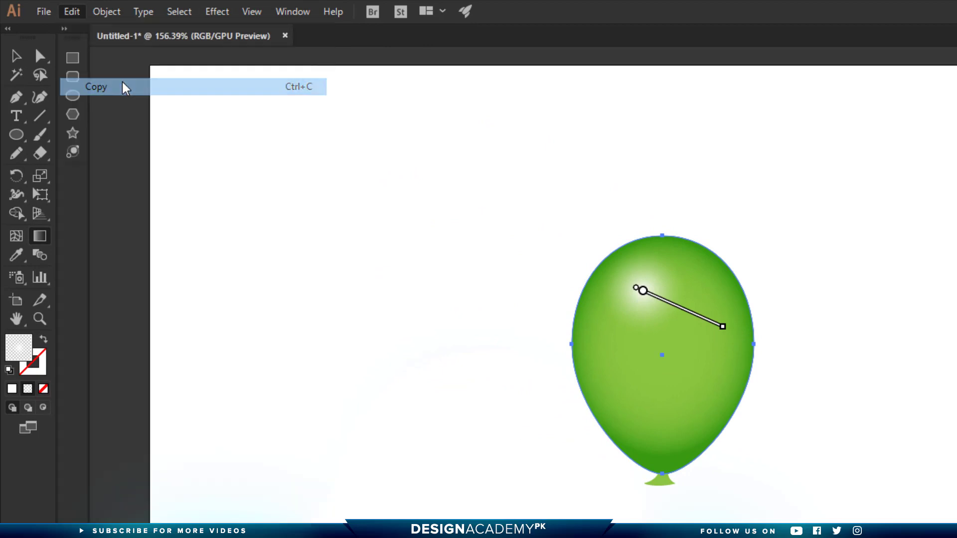
click(72, 12)
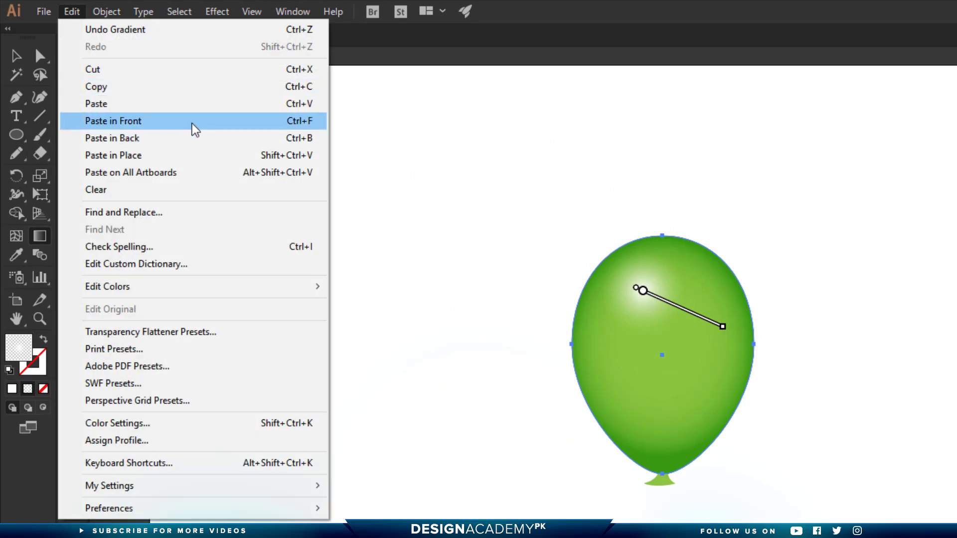
click(192, 121)
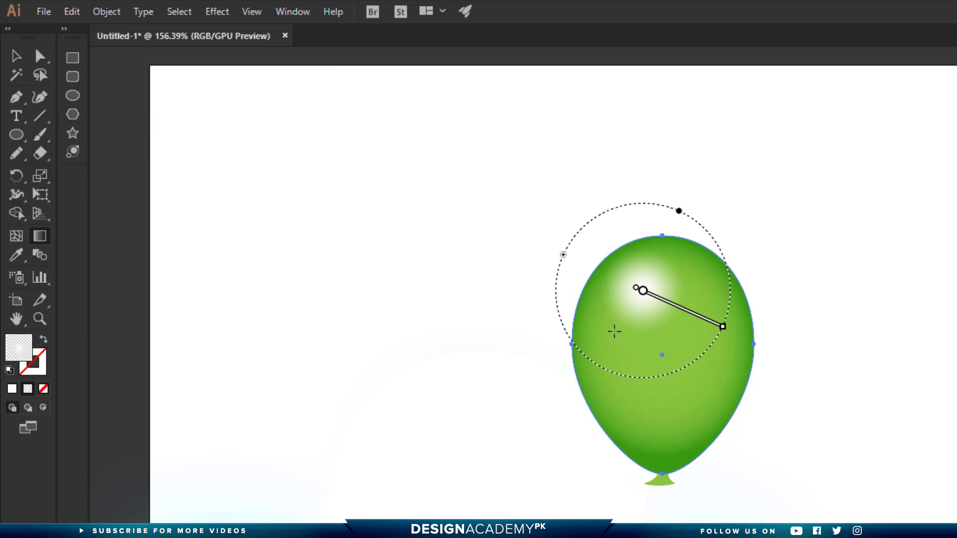
drag(614, 331, 655, 345)
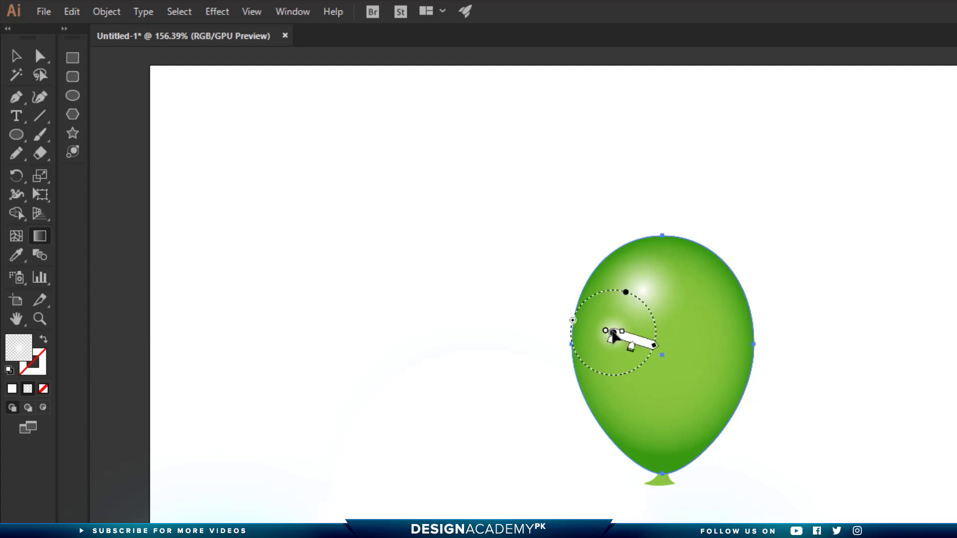
drag(612, 333, 665, 340)
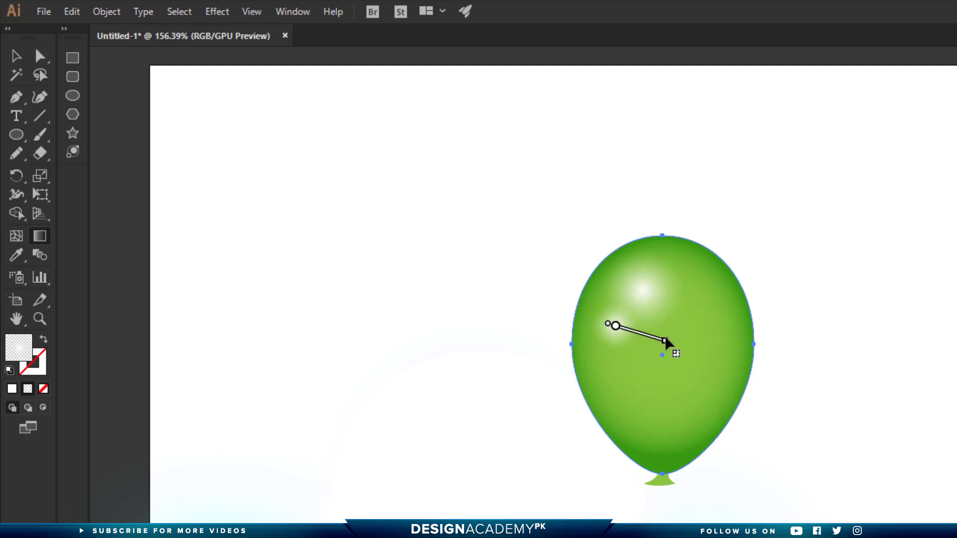
Step: Paste another highlight copy, move it to the balloon's lower right, and deselect
click(71, 11)
click(143, 88)
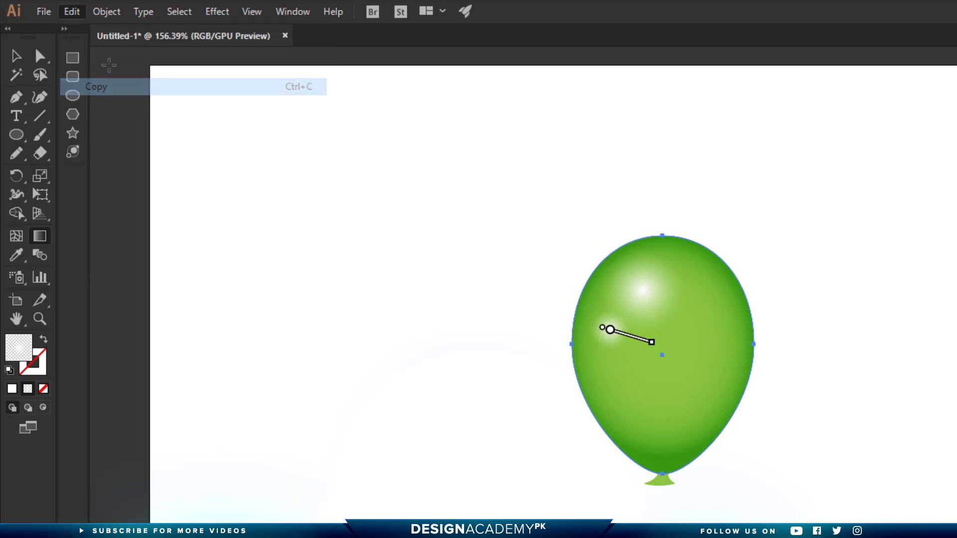
click(72, 11)
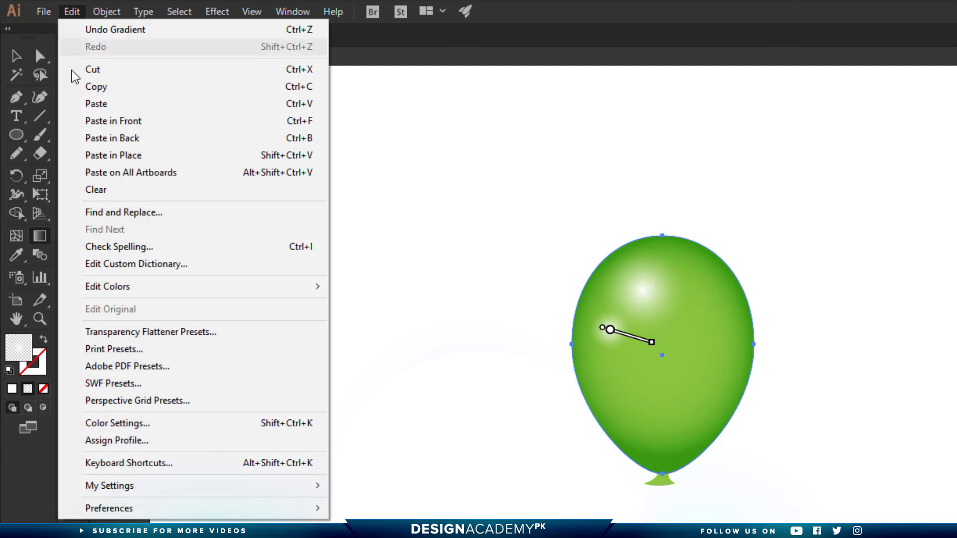
click(174, 129)
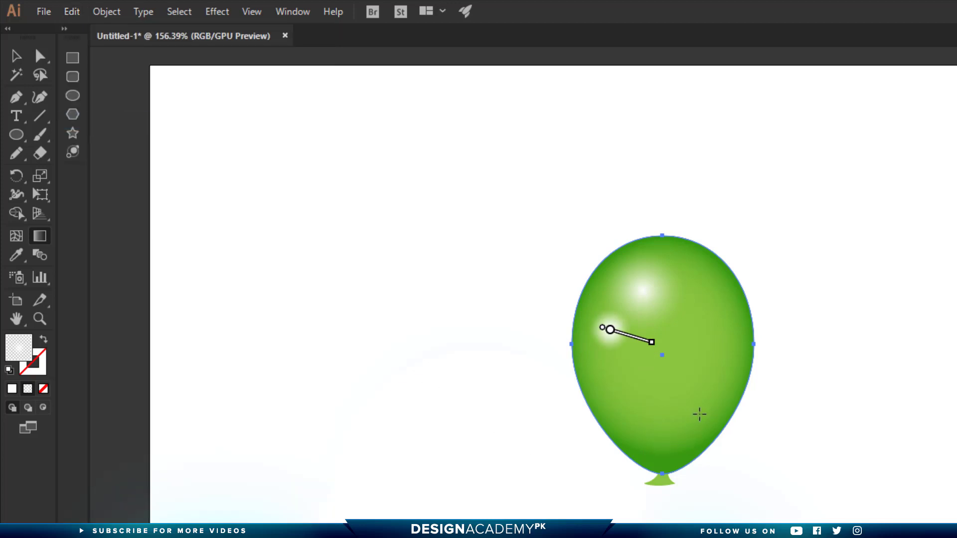
mouse_move(706, 404)
mouse_down()
mouse_move(645, 361)
mouse_move(658, 370)
mouse_up()
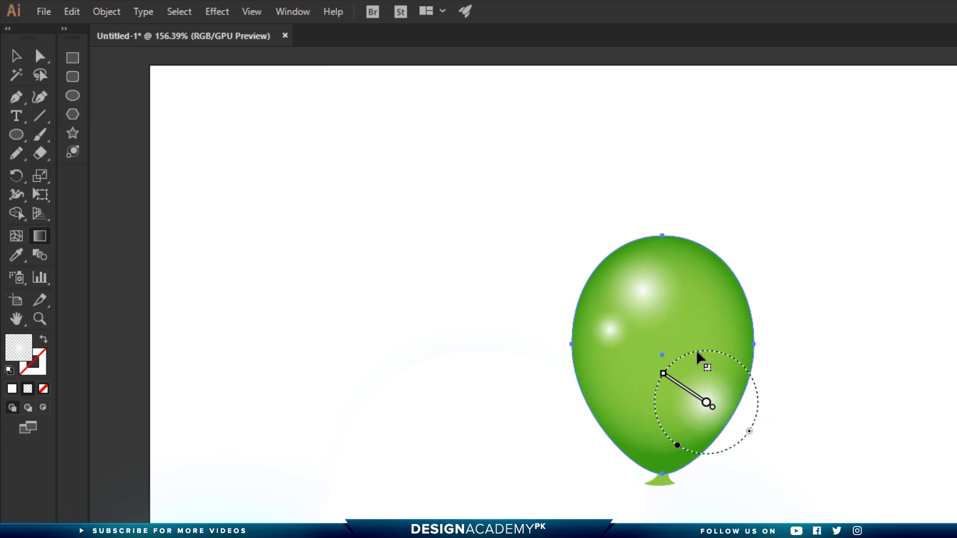
key(ctrl+shift+a)
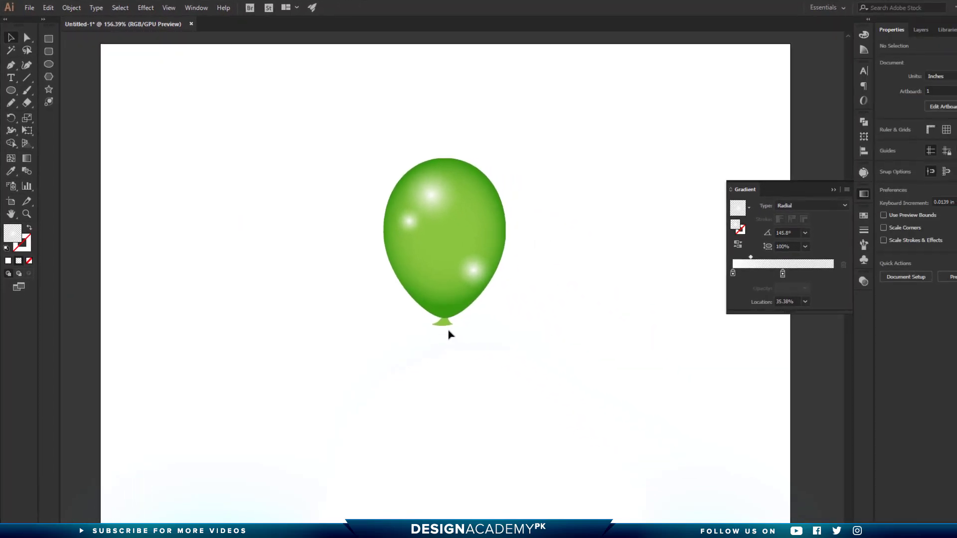
Step: Copy the balloon's knot and paste the copy in front
click(443, 322)
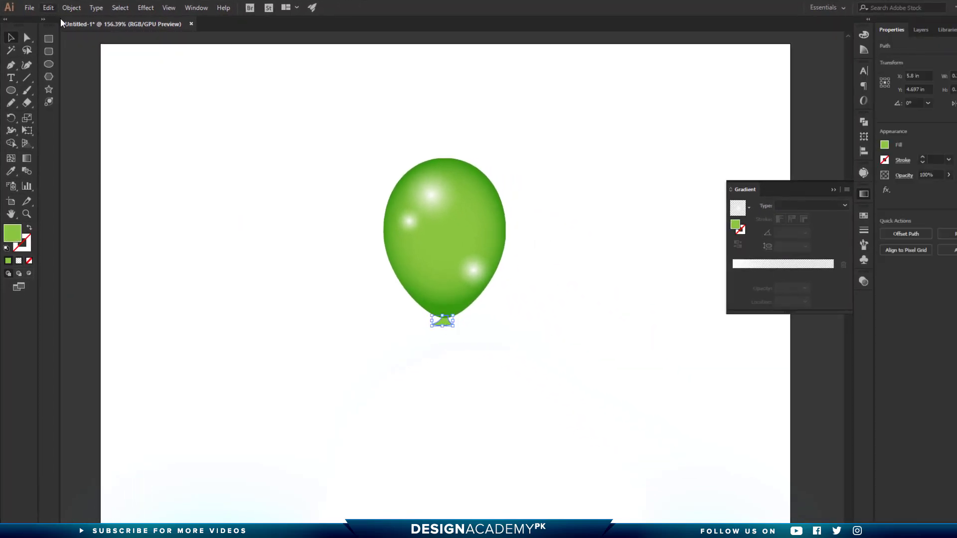
click(49, 7)
click(70, 58)
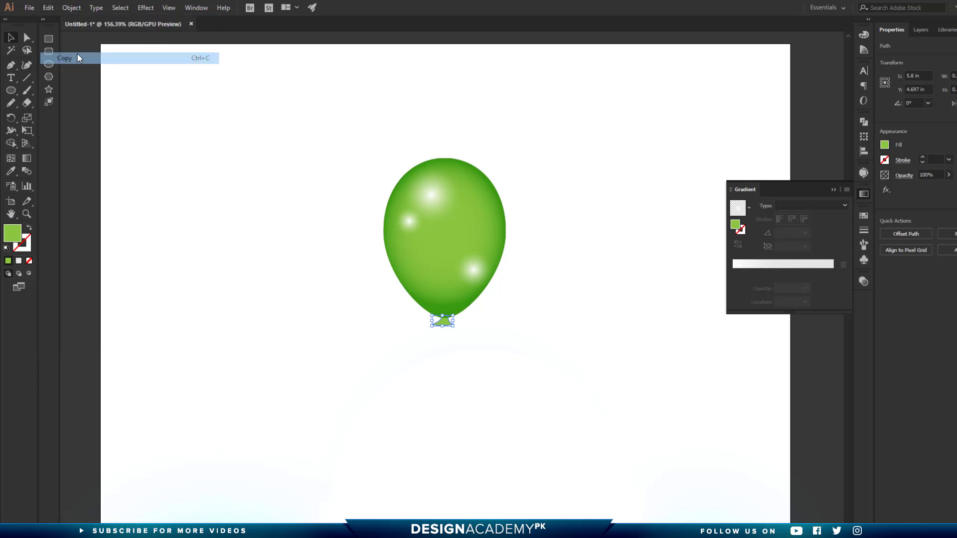
click(48, 7)
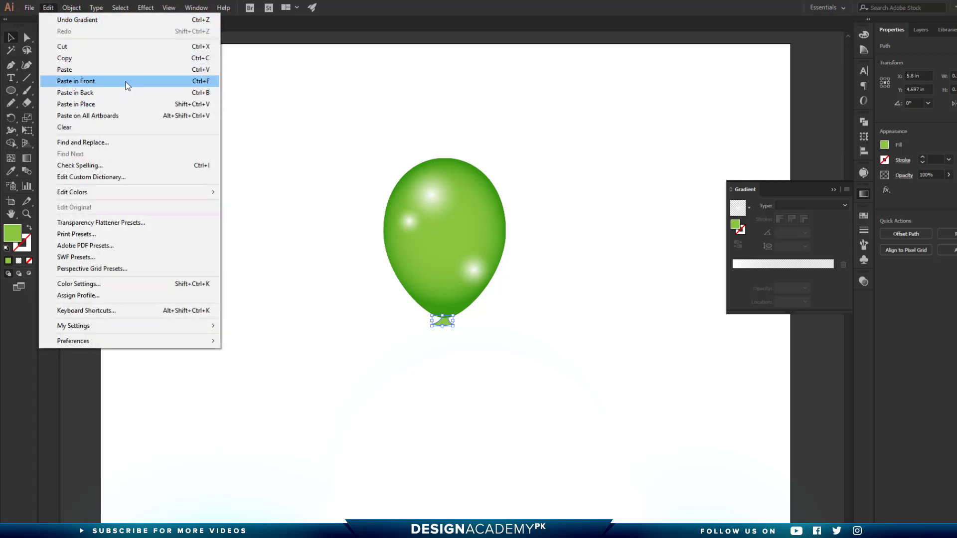
click(124, 82)
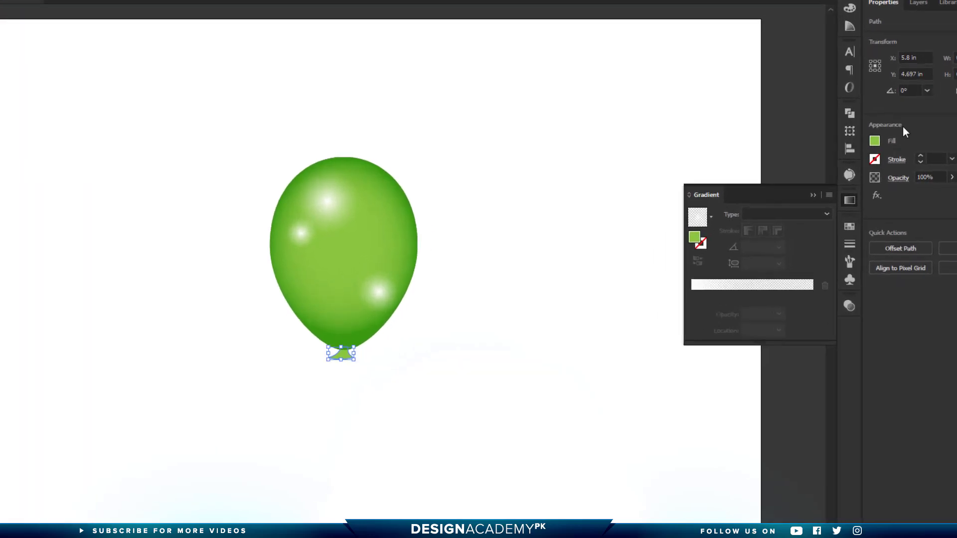
Step: Fill the knot copy with the white-to-black gradient and set its blend mode to Overlay
click(884, 144)
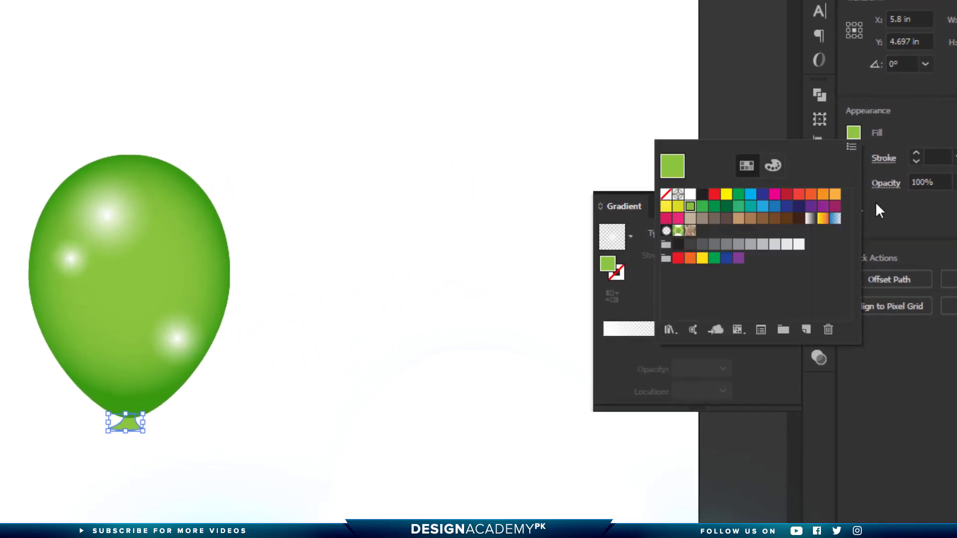
click(811, 219)
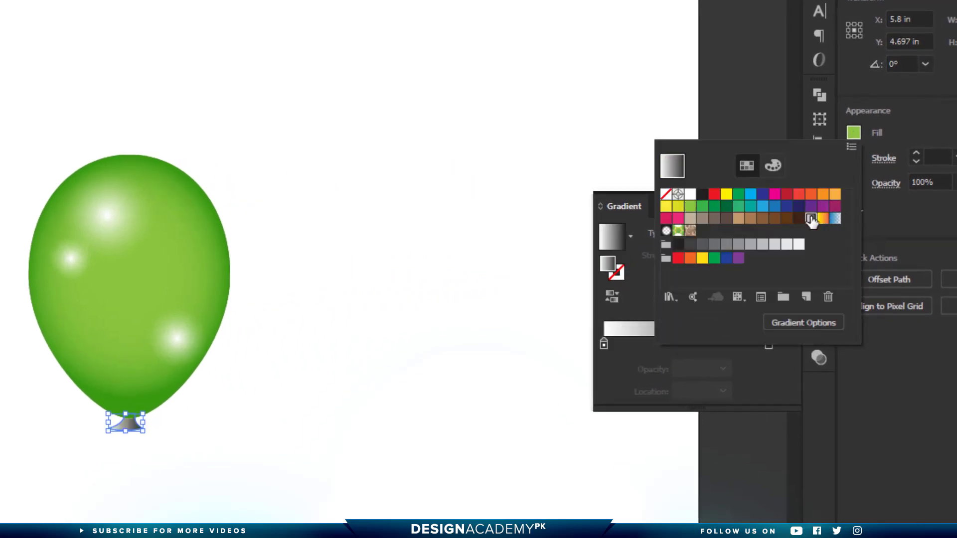
click(881, 229)
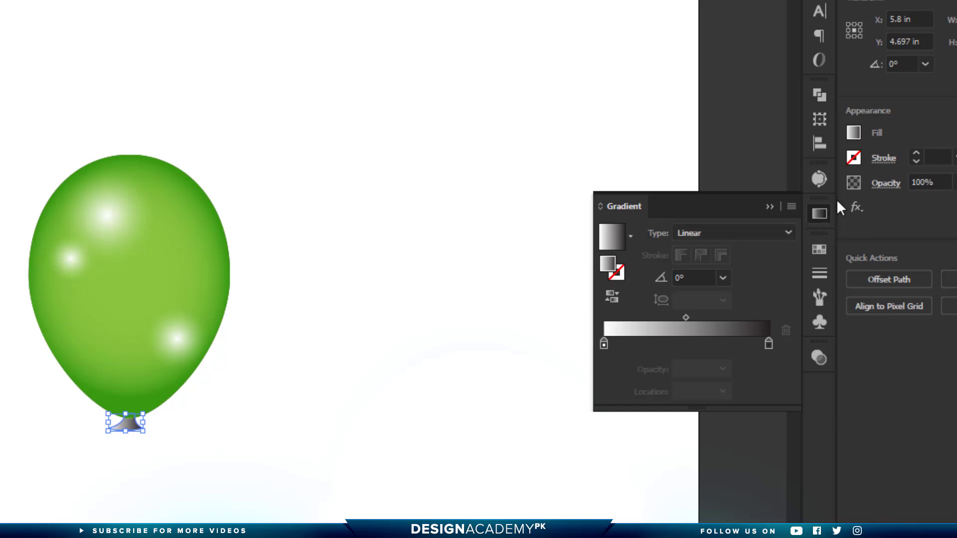
click(886, 184)
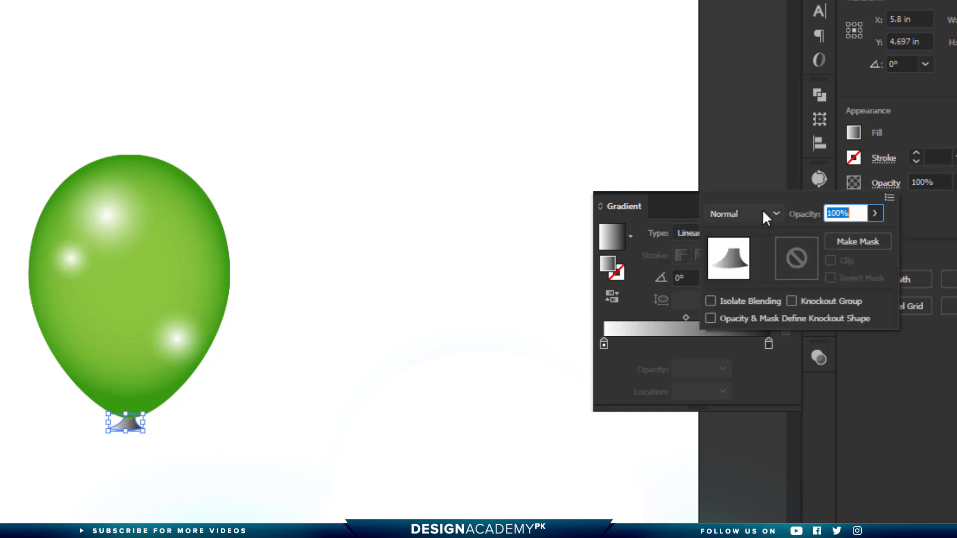
click(758, 214)
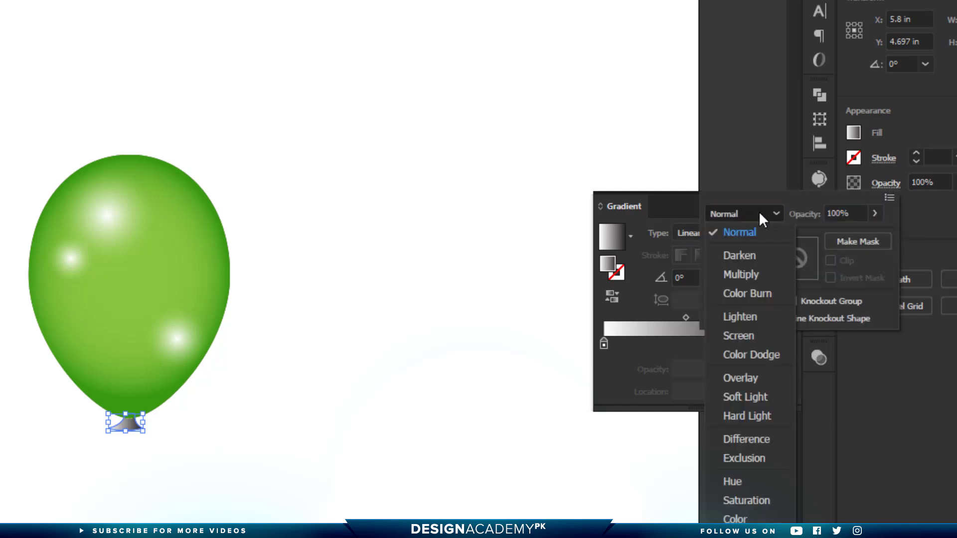
click(767, 375)
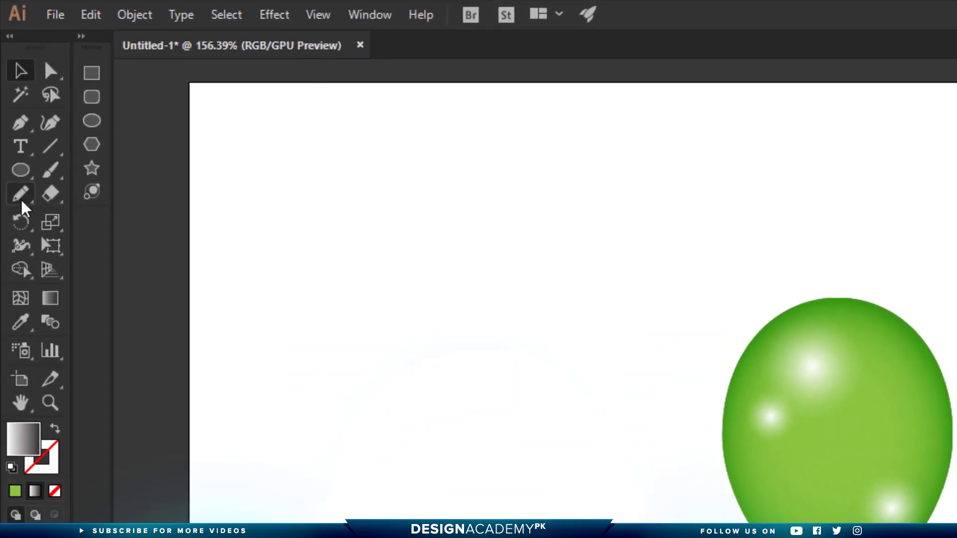
Step: Draw a wavy string down from the knot with a Smooth-fidelity Pencil, stroke weight 2
double_click(21, 199)
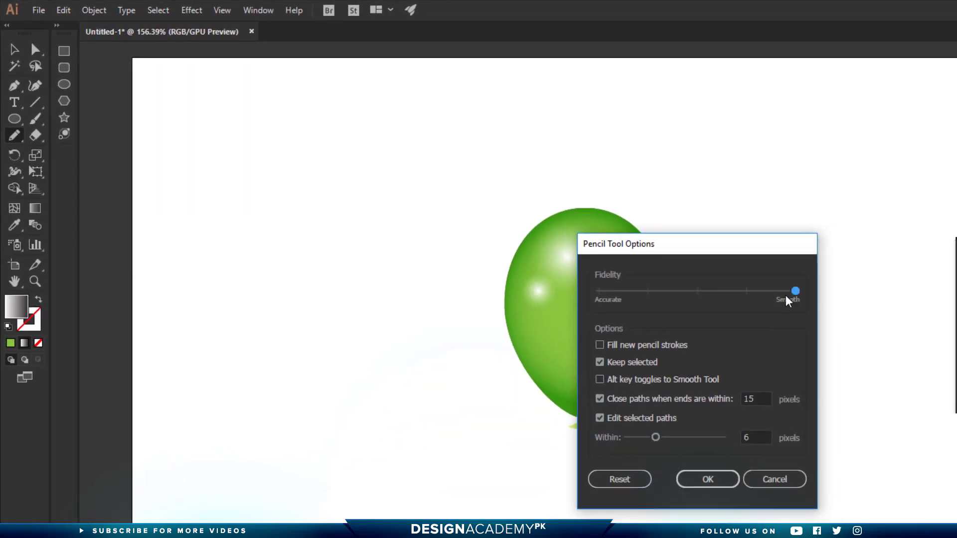
click(718, 478)
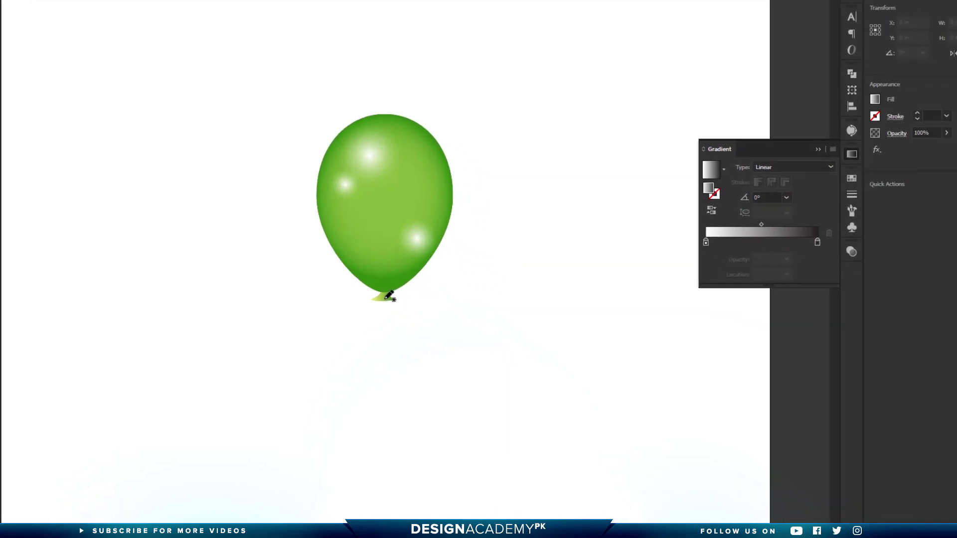
drag(383, 299, 391, 455)
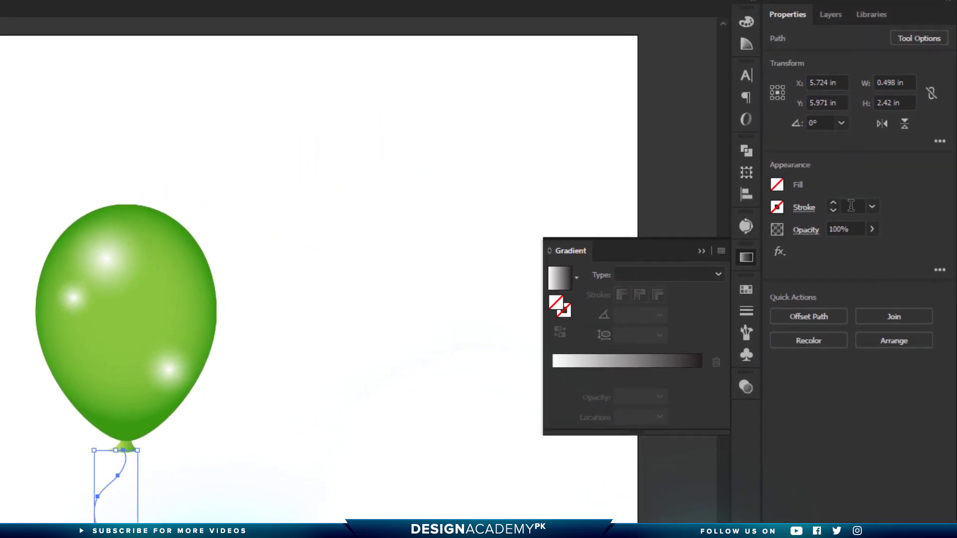
click(851, 206)
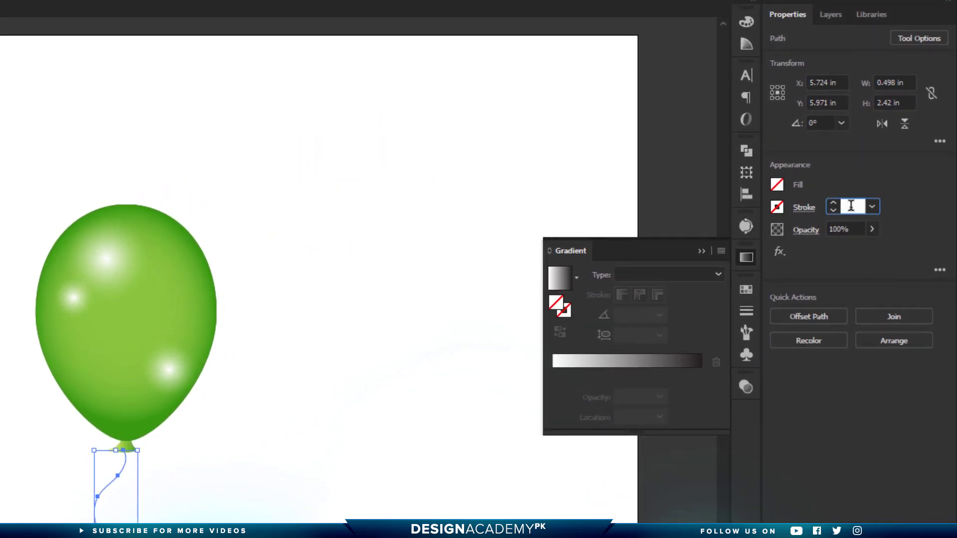
text(2)
key(Return)
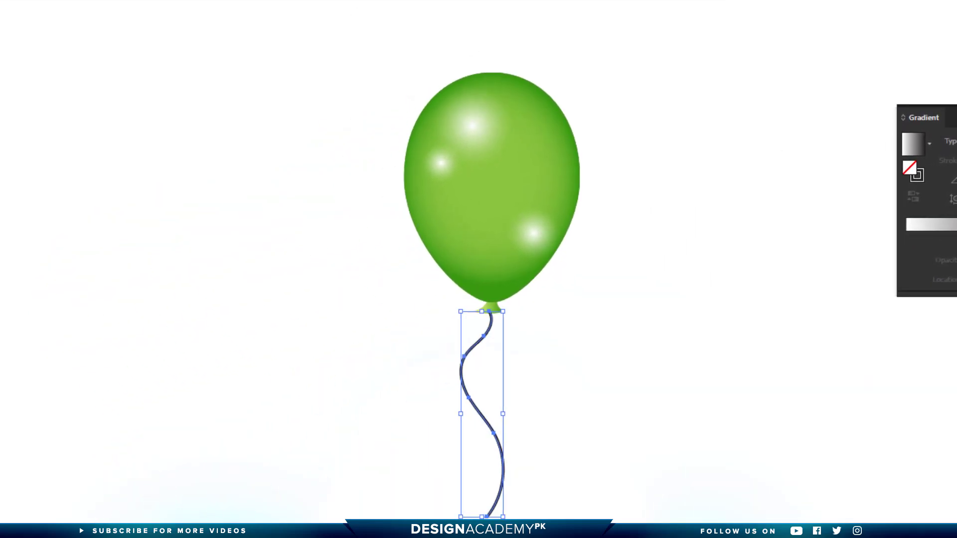
Step: Send the string behind the balloon, then select the balloon together with its string
right_click(475, 348)
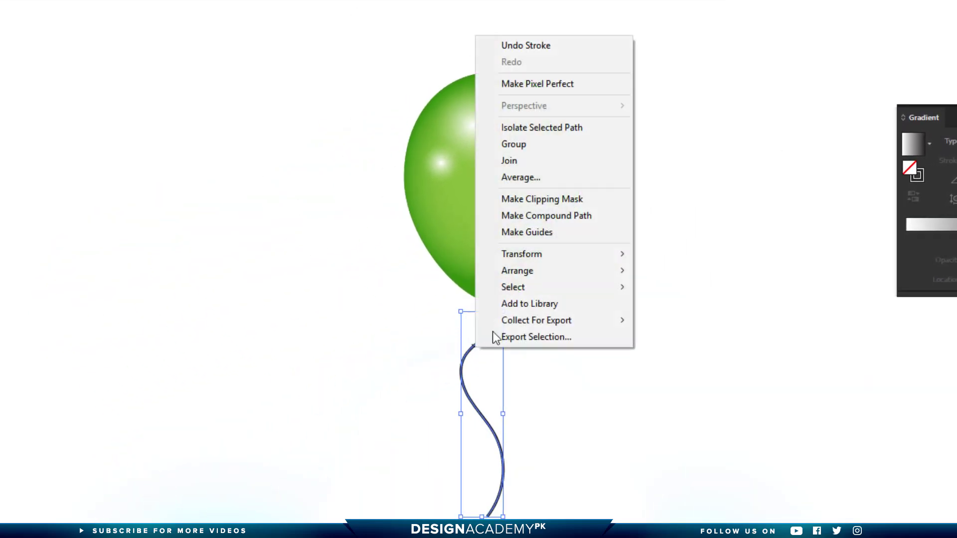
mouse_move(517, 270)
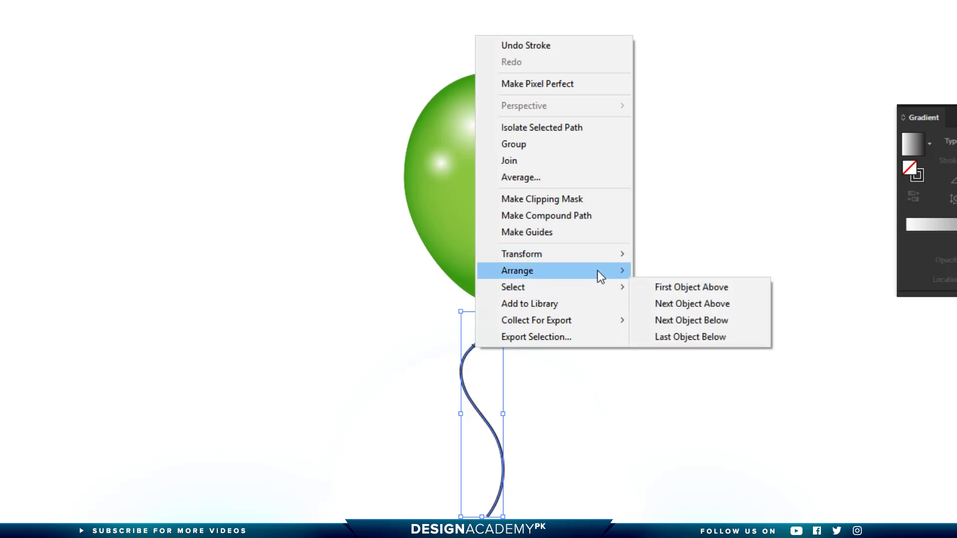
click(711, 327)
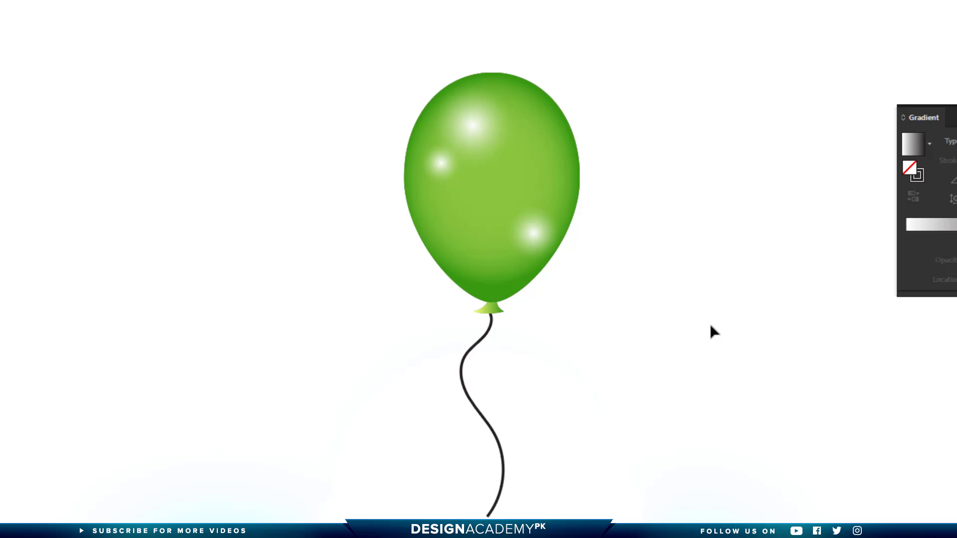
drag(725, 377, 287, 99)
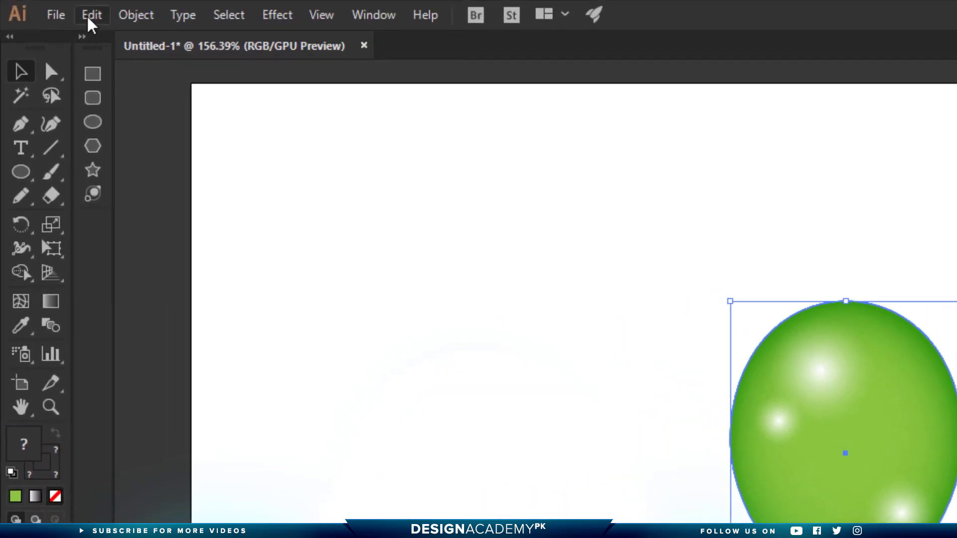
Step: In Recolor Artwork, pick the balloon's green and drag the RGB sliders toward purple
click(90, 16)
mouse_move(137, 366)
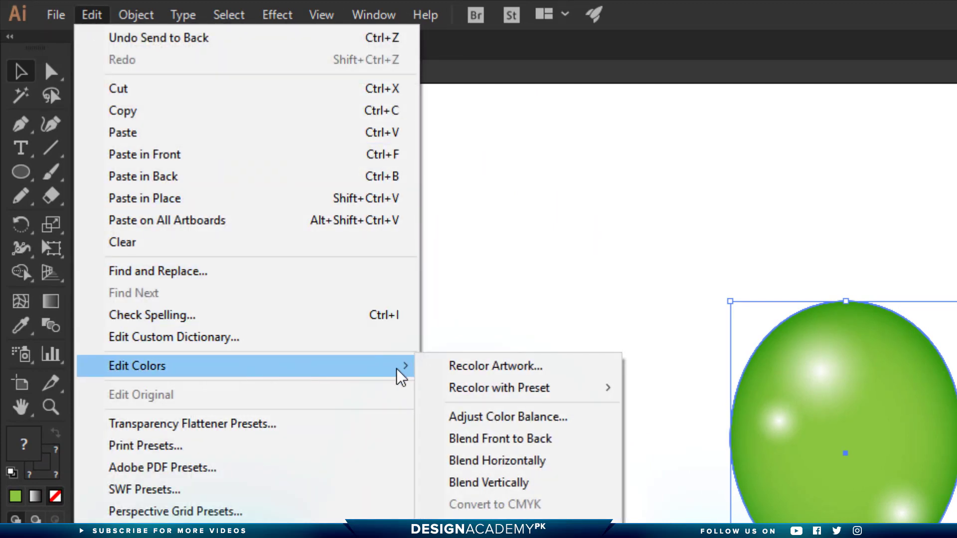
click(481, 372)
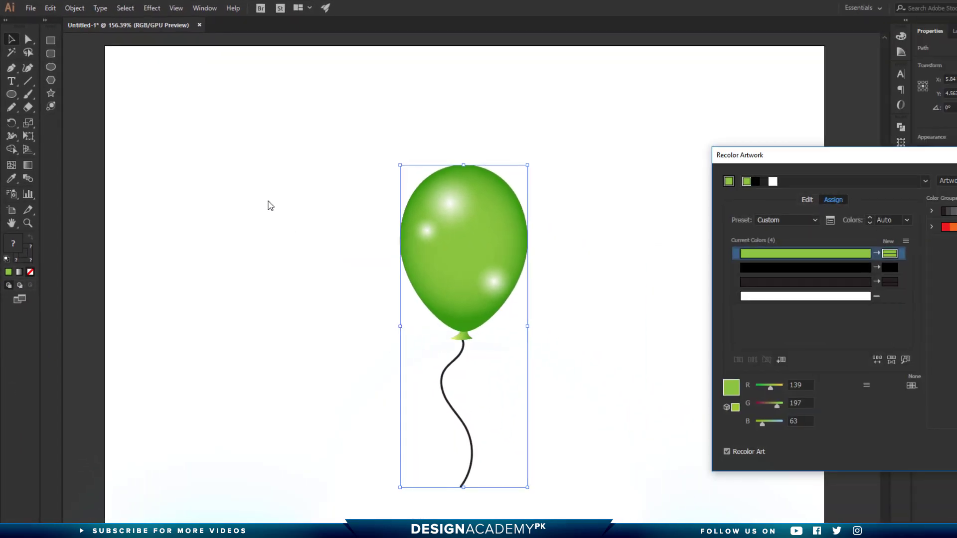
mouse_move(787, 157)
mouse_down()
mouse_move(658, 168)
mouse_move(654, 151)
mouse_up()
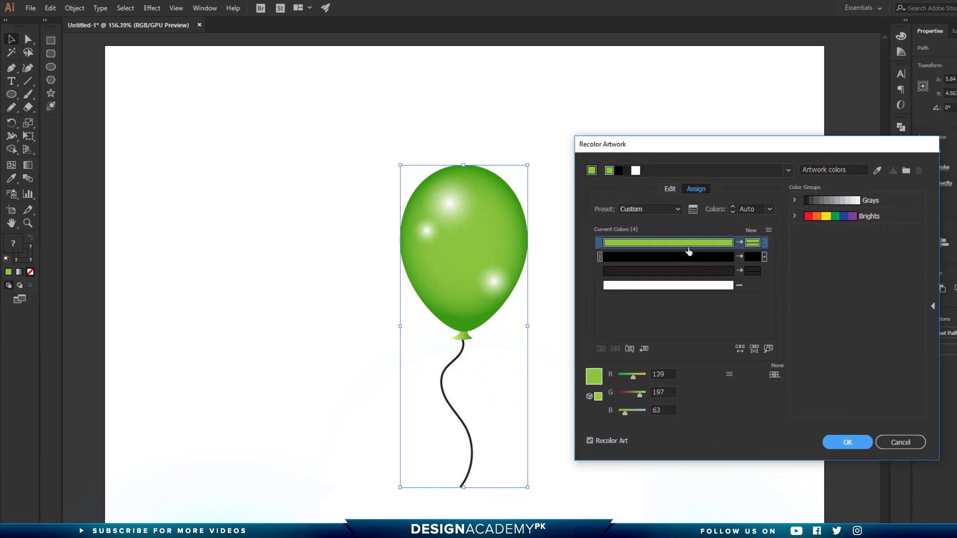
click(668, 271)
drag(634, 380, 632, 404)
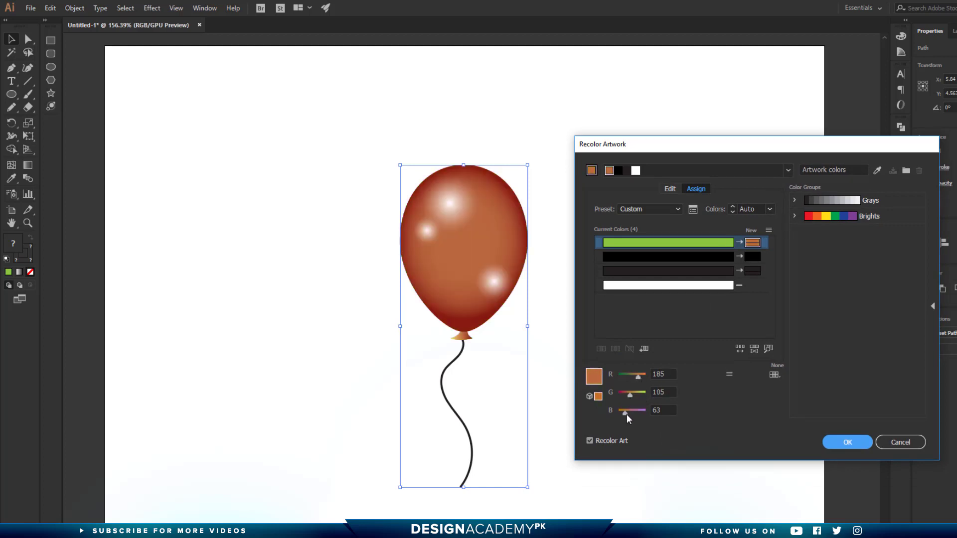
drag(636, 412, 625, 400)
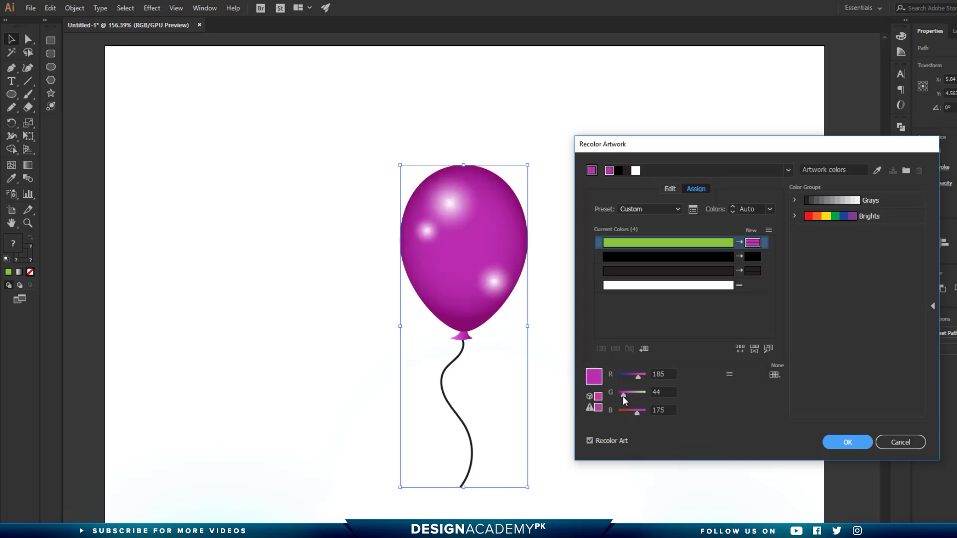